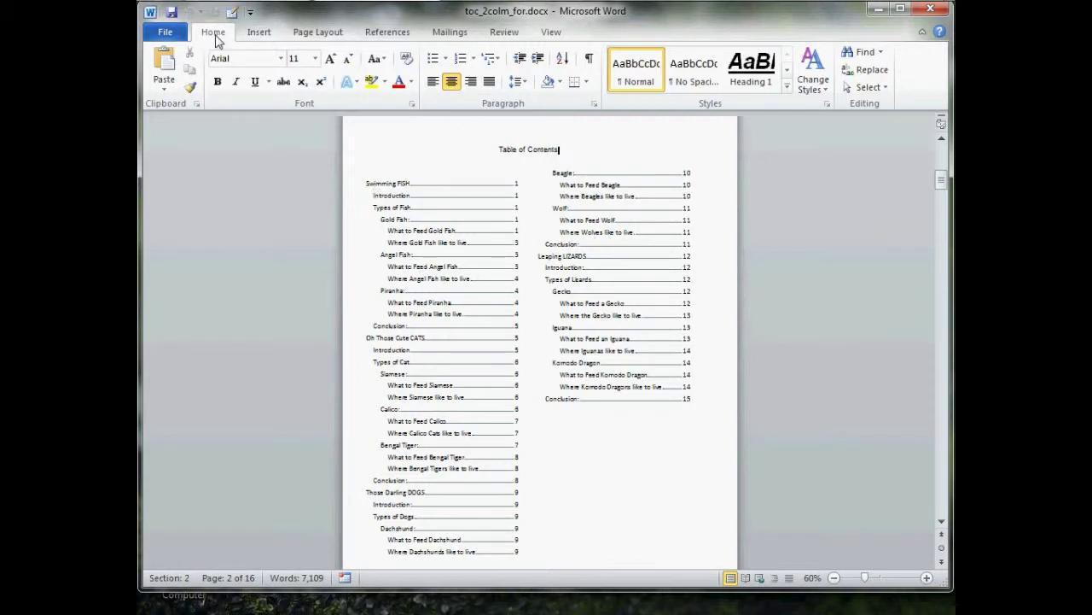
Turn on formatting marks and rulers to reveal the section breaks around the two-column contents
{"action": "left_click", "coordinate": [589, 62]}
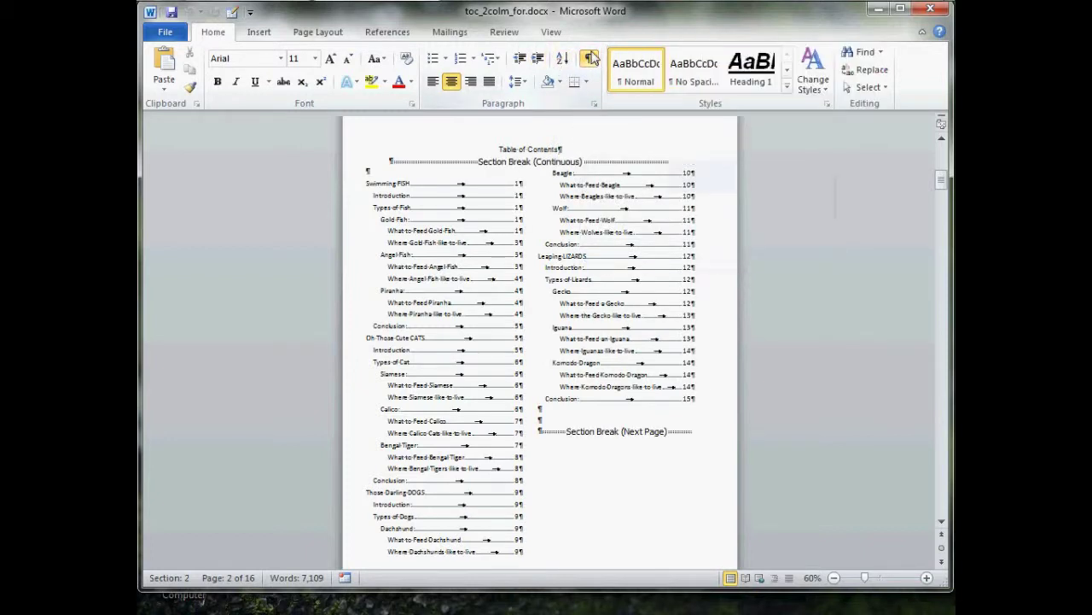
{"action": "left_click", "coordinate": [942, 126]}
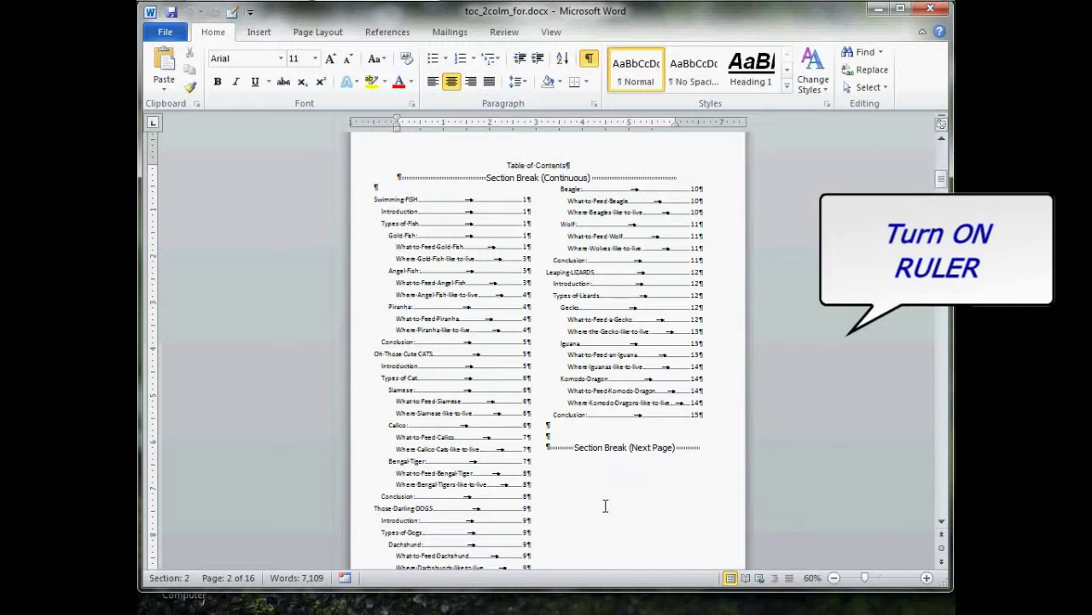
{"action": "scroll", "coordinate": [588, 516], "scroll_direction": "down", "scroll_amount": 1}
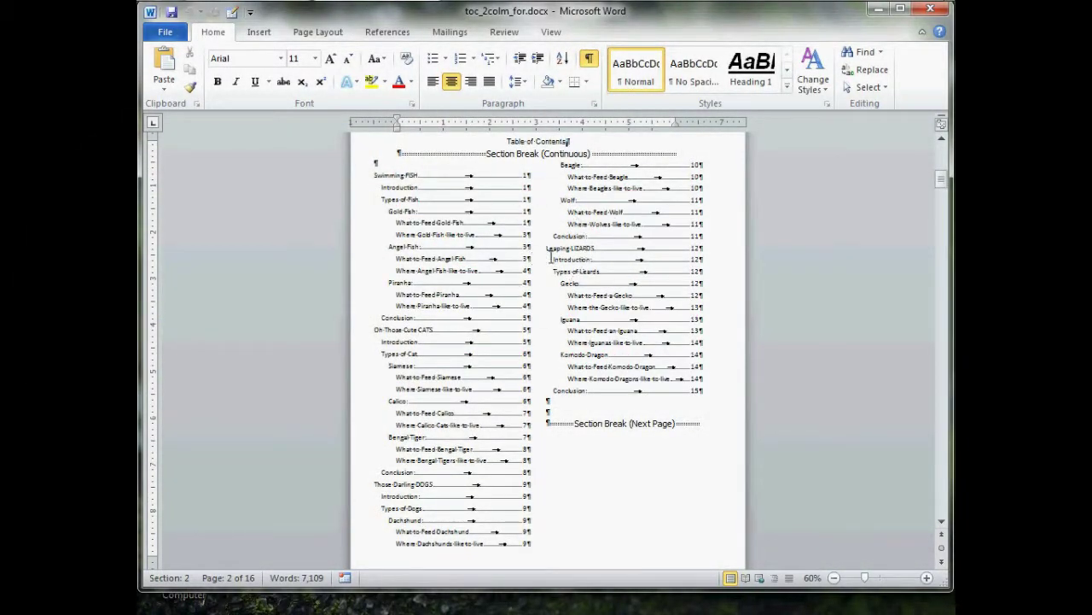
Drag the ruler's column marker so the right TOC column moves slightly right
{"action": "left_click", "coordinate": [547, 237]}
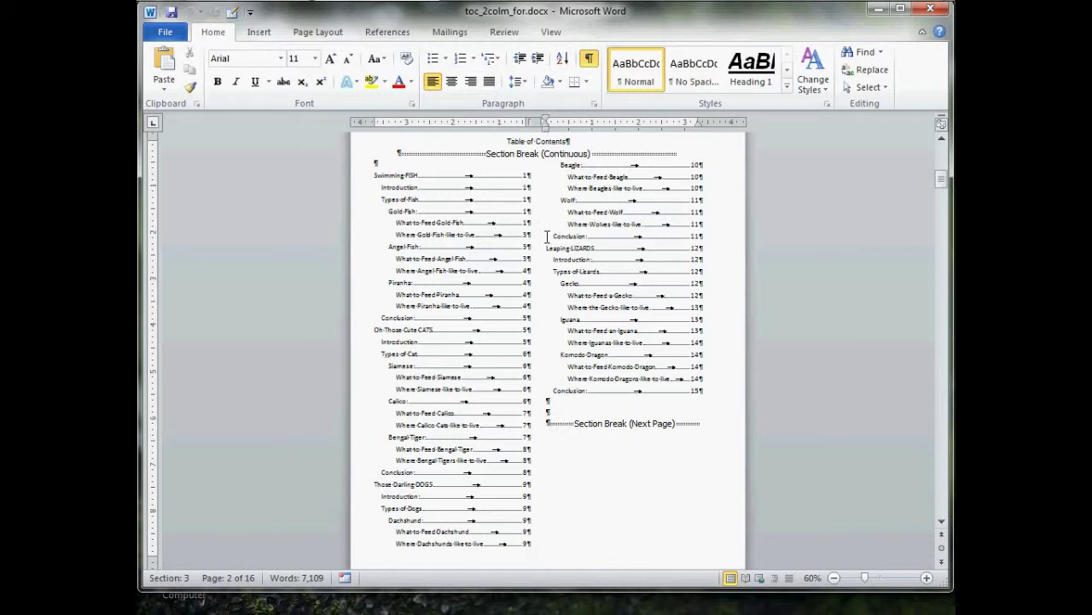
{"action": "left_click", "coordinate": [493, 258]}
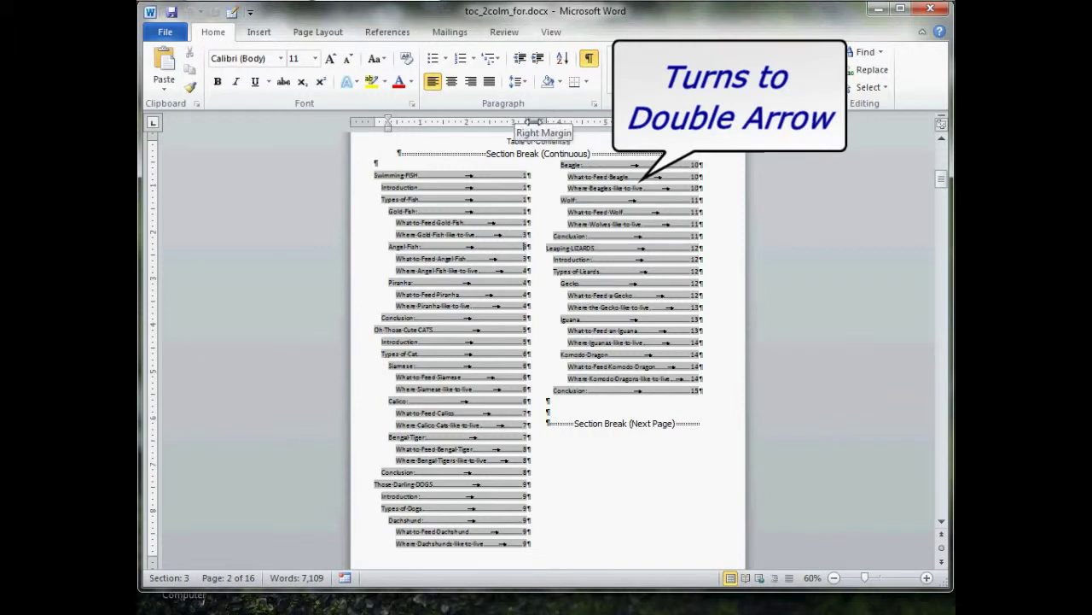
{"action": "left_click_drag", "start_coordinate": [532, 122], "coordinate": [527, 123]}
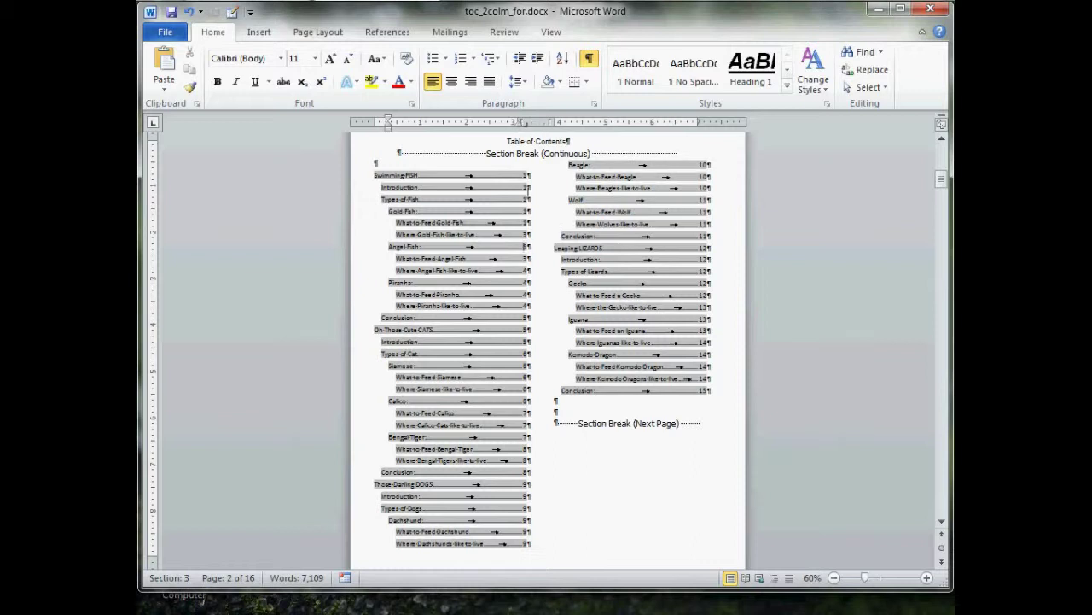
{"action": "left_click", "coordinate": [506, 274]}
Update the table of contents field, choosing Update entire table
{"action": "right_click", "coordinate": [502, 272]}
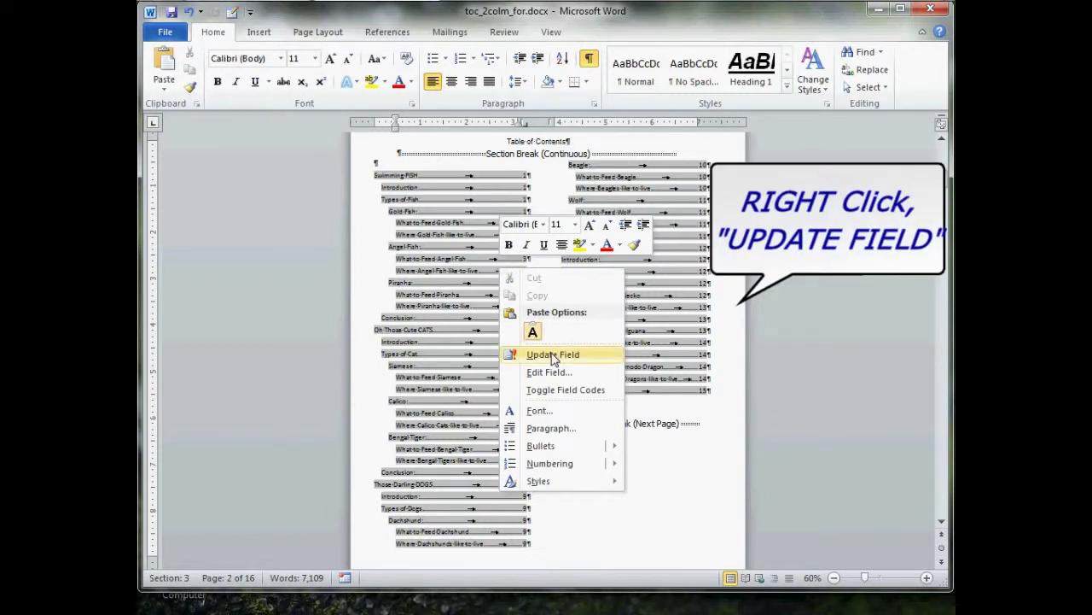
{"action": "left_click", "coordinate": [595, 356]}
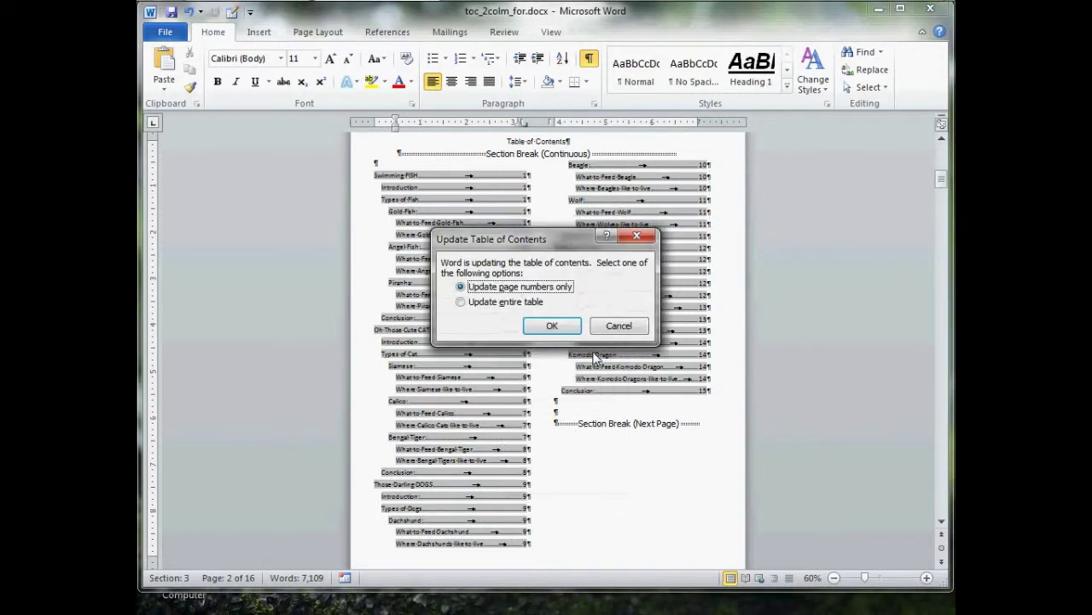
{"action": "left_click", "coordinate": [491, 305]}
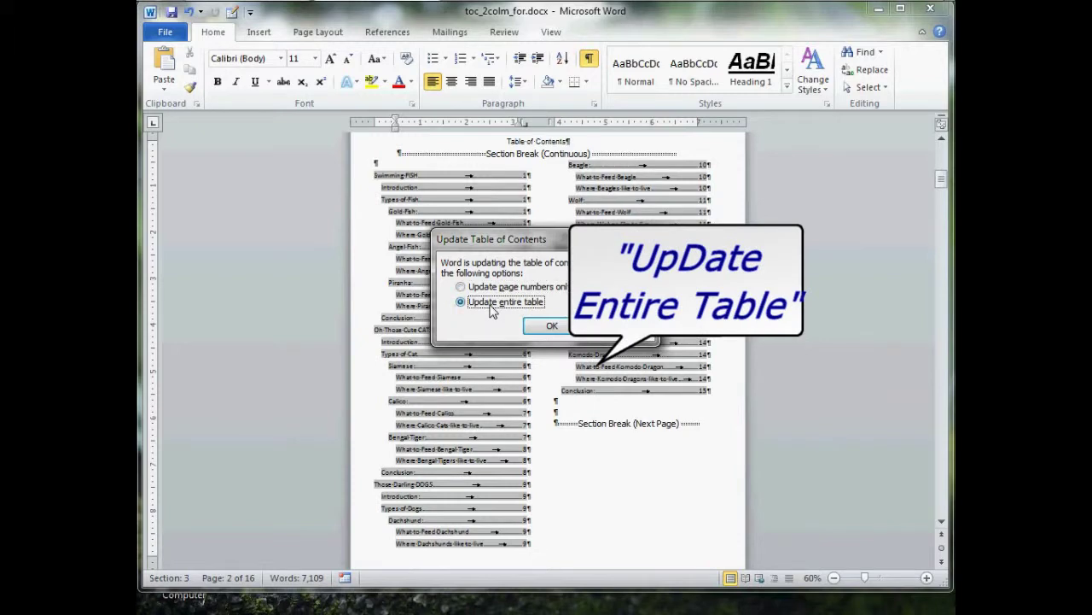
{"action": "left_click", "coordinate": [571, 330]}
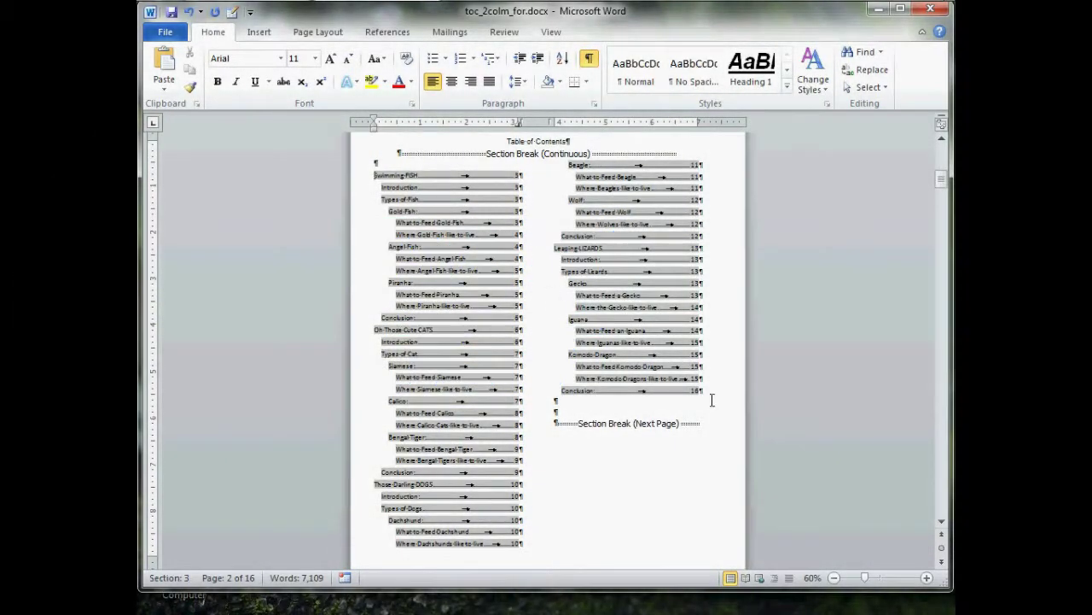
Zoom in five steps to 120% and scroll to the top of the table of contents
{"action": "left_click", "coordinate": [926, 578]}
{"action": "left_click", "coordinate": [926, 578]}
{"action": "left_click", "coordinate": [926, 577]}
{"action": "left_click", "coordinate": [927, 578]}
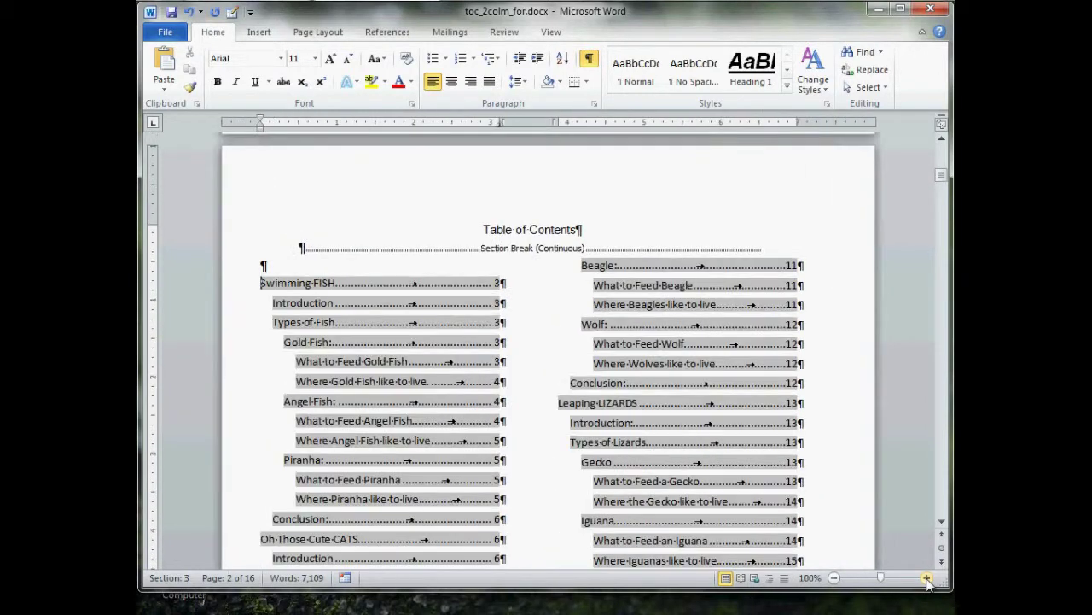
{"action": "left_click", "coordinate": [926, 578]}
{"action": "left_click", "coordinate": [926, 578]}
{"action": "scroll", "coordinate": [926, 580], "scroll_direction": "down", "scroll_amount": 1}
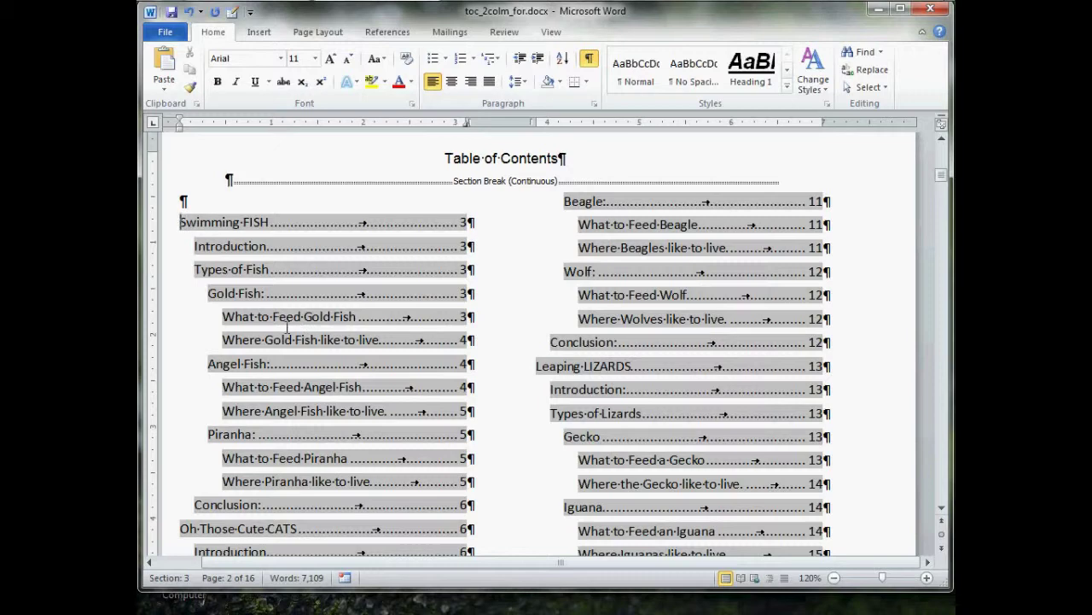
{"action": "scroll", "coordinate": [317, 167], "scroll_direction": "down", "scroll_amount": 1}
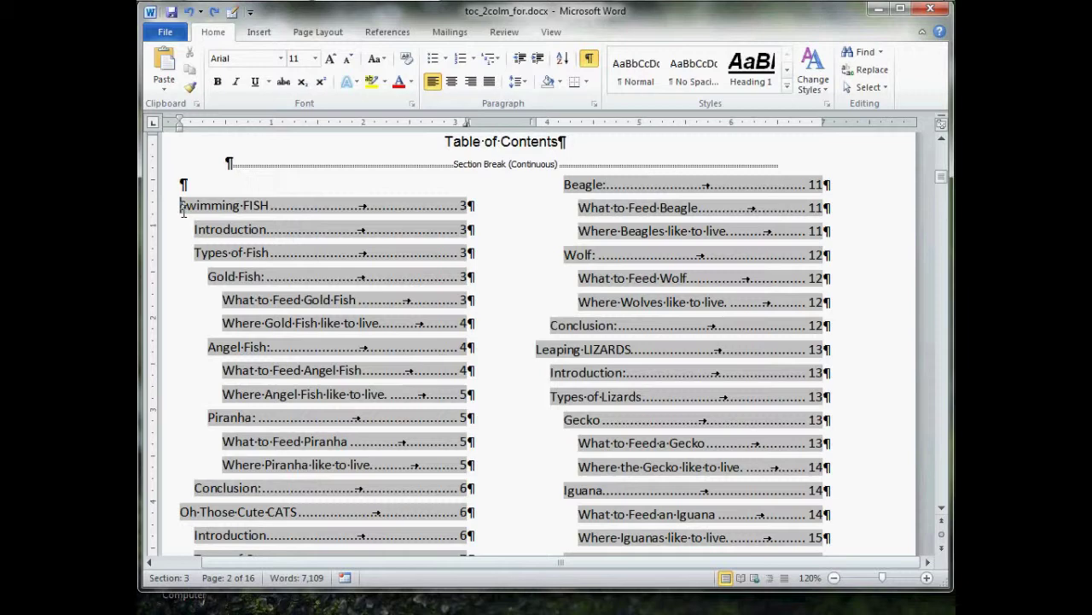
Format the Swimming FISH entry as Verdana 14 pt bold italic using the mini toolbar
{"action": "left_click_drag", "start_coordinate": [186, 210], "coordinate": [475, 210]}
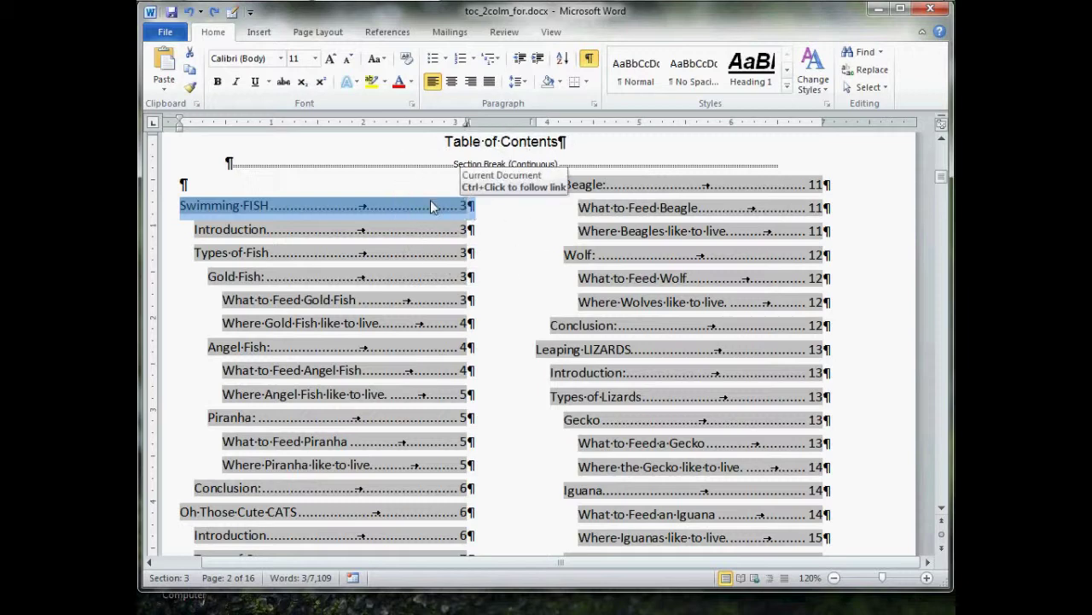
{"action": "right_click", "coordinate": [432, 209]}
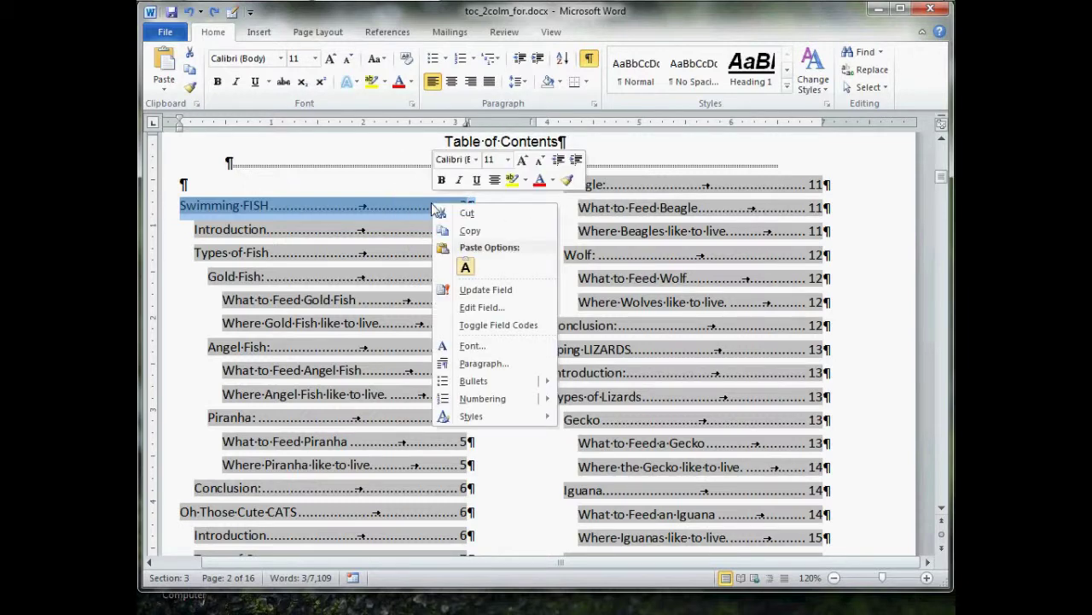
{"action": "left_click", "coordinate": [476, 161]}
{"action": "left_click", "coordinate": [482, 251]}
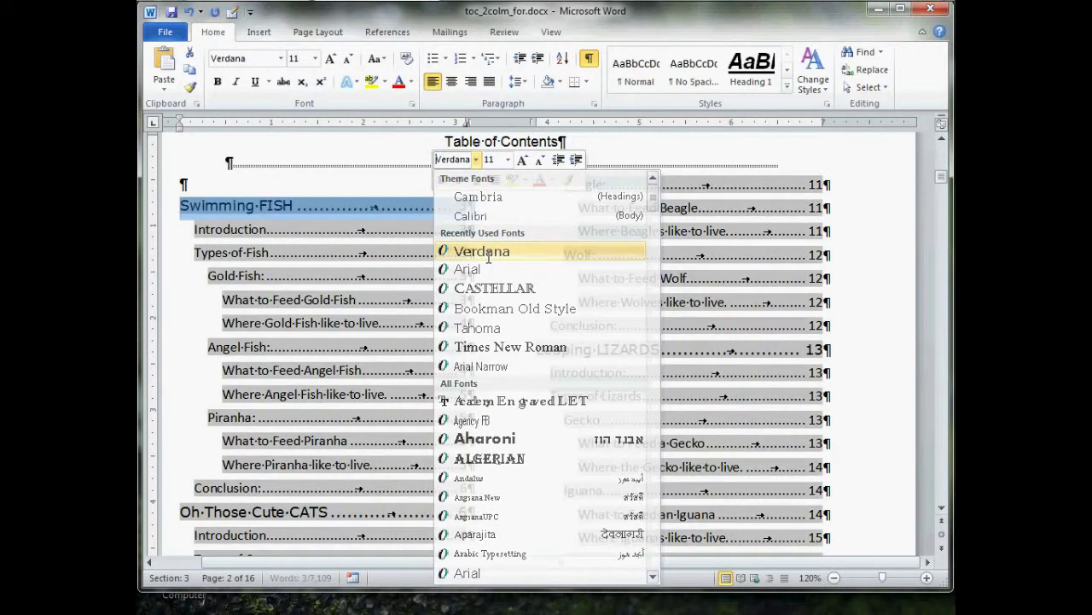
{"action": "left_click", "coordinate": [507, 159]}
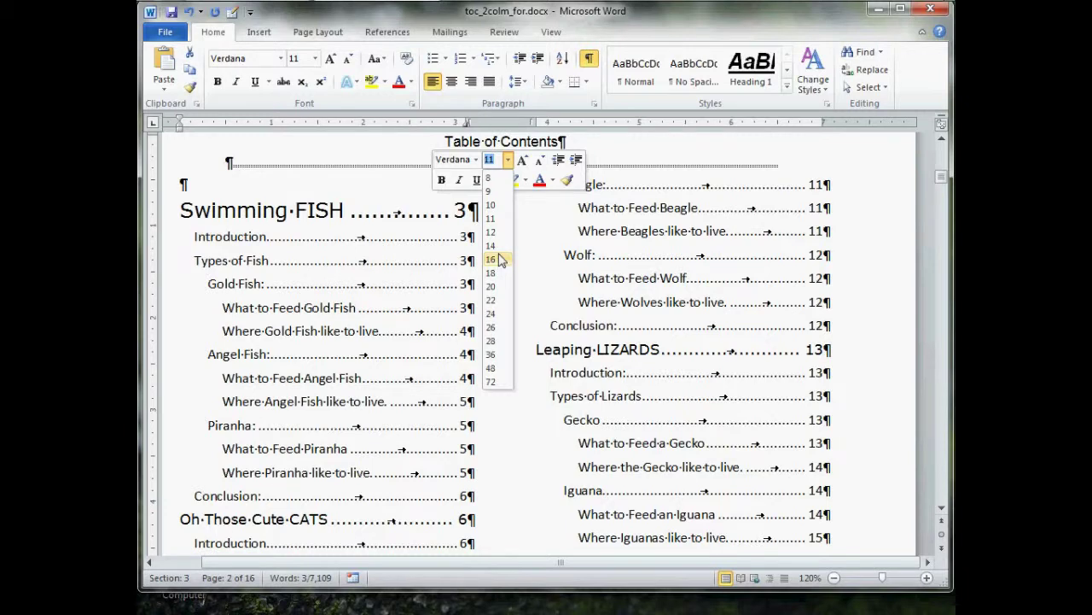
{"action": "left_click", "coordinate": [500, 246]}
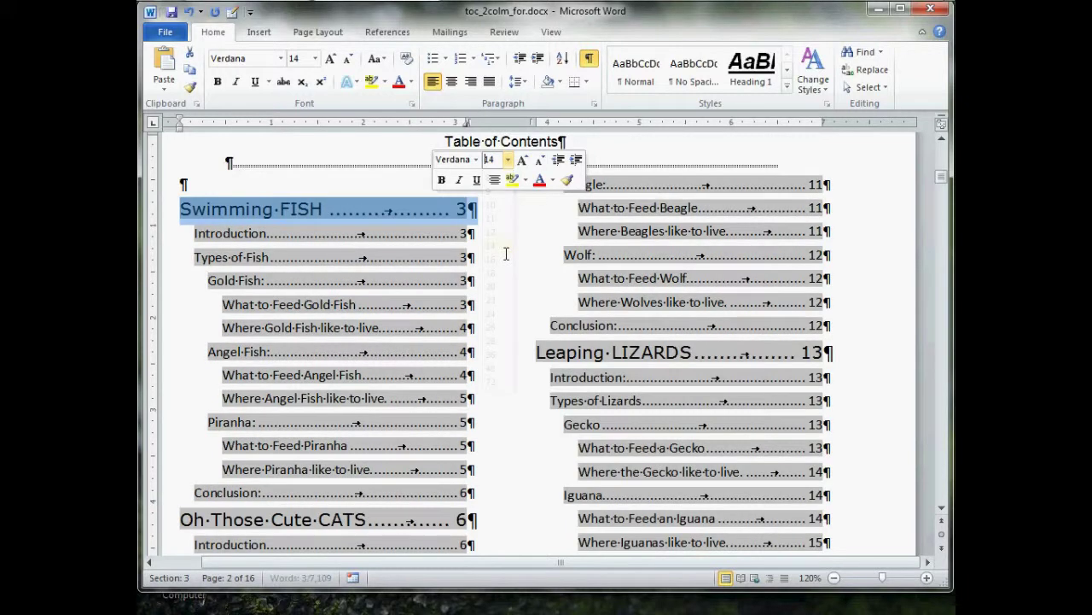
{"action": "left_click", "coordinate": [441, 181]}
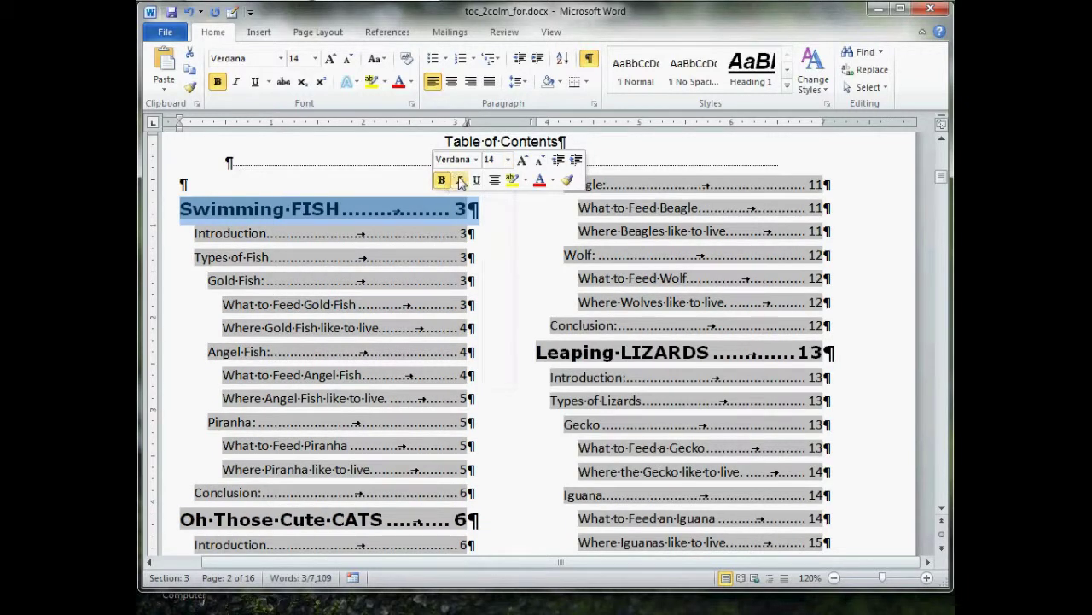
{"action": "left_click", "coordinate": [460, 180]}
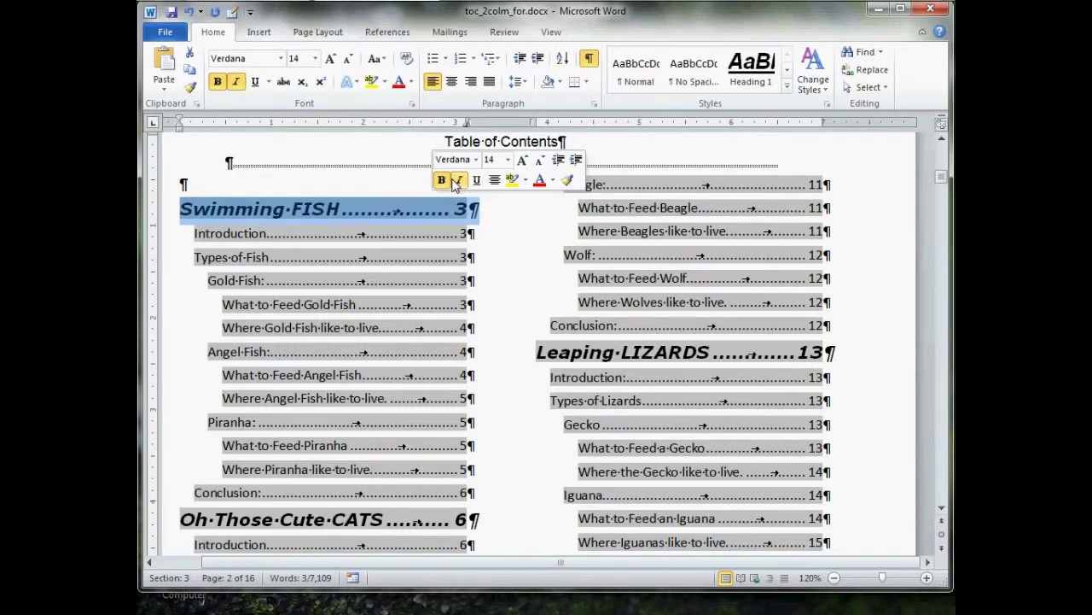
{"action": "left_click", "coordinate": [520, 260]}
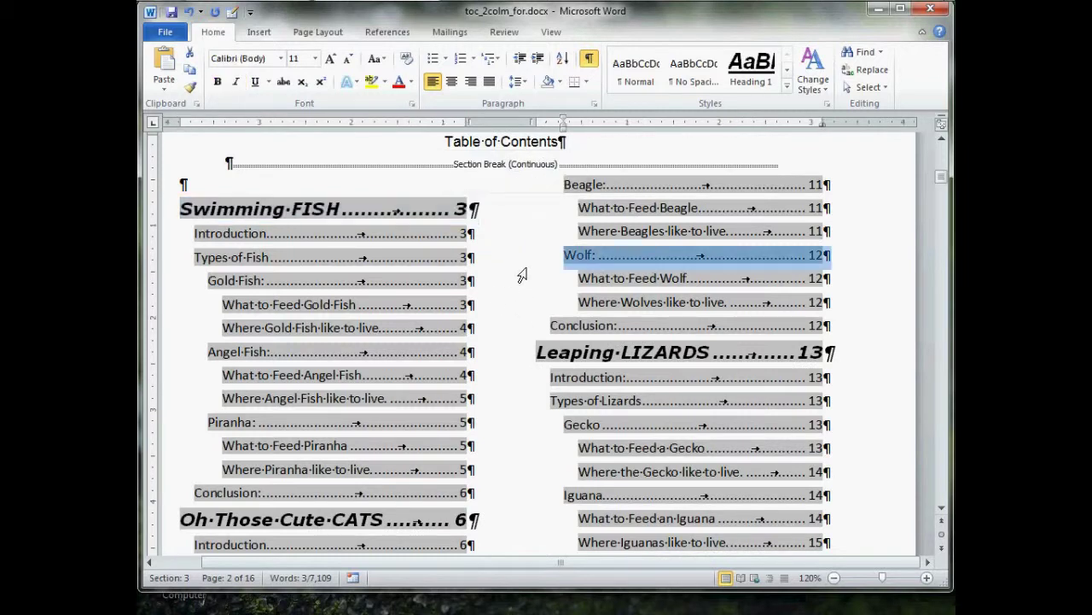
{"action": "left_click", "coordinate": [432, 268]}
{"action": "scroll", "coordinate": [387, 235], "scroll_direction": "down", "scroll_amount": 2}
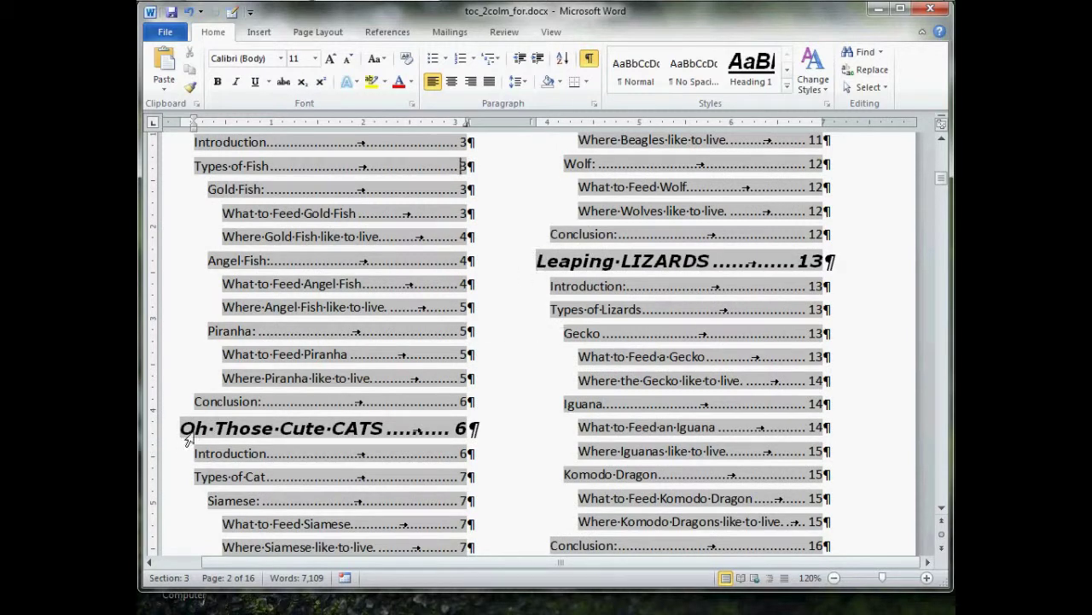
{"action": "scroll", "coordinate": [186, 437], "scroll_direction": "down", "scroll_amount": 6}
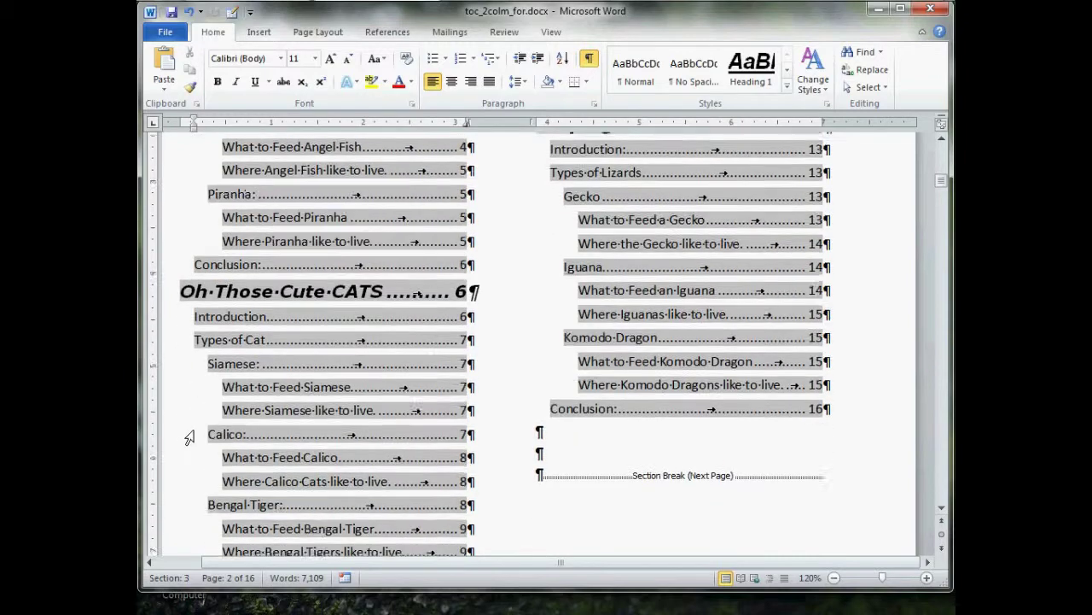
{"action": "scroll", "coordinate": [188, 437], "scroll_direction": "up", "scroll_amount": 9}
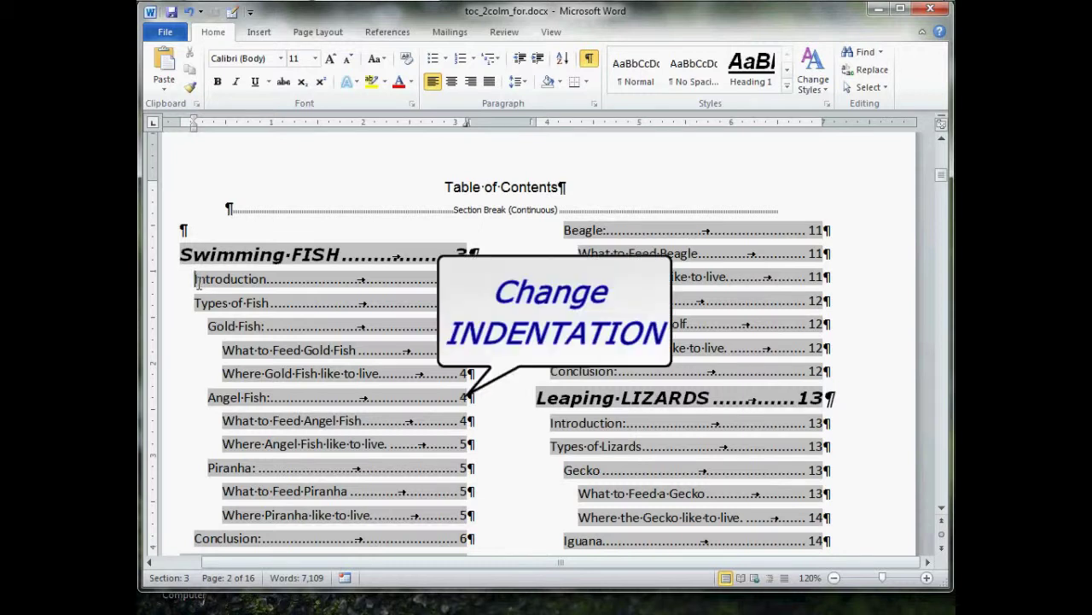
Select the Introduction entry and give it a 0.2" left indent in Paragraph settings
{"action": "left_click", "coordinate": [198, 285]}
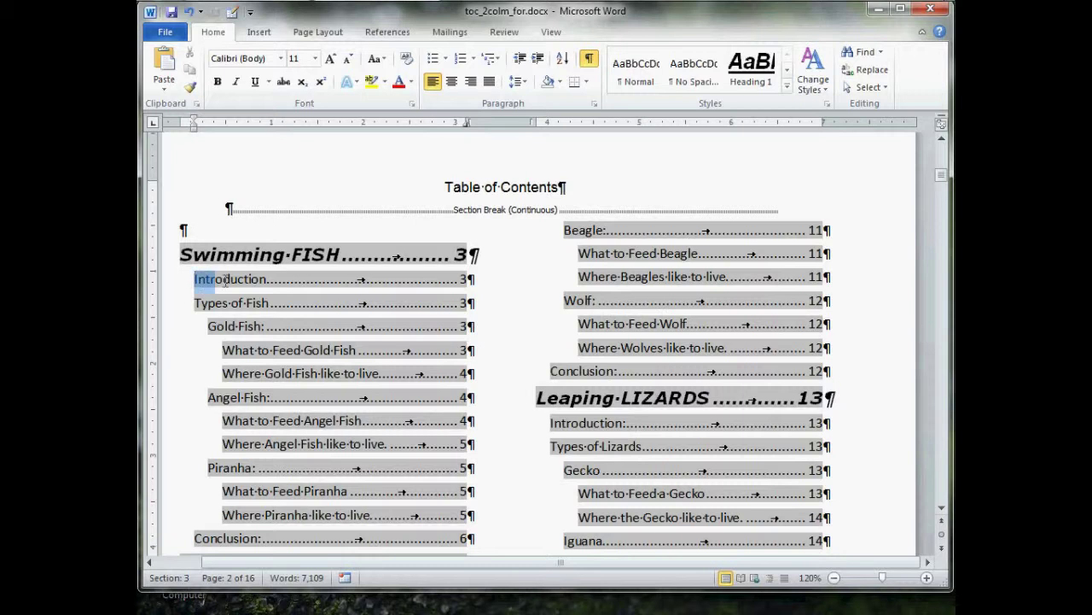
{"action": "left_click_drag", "start_coordinate": [226, 282], "coordinate": [375, 288]}
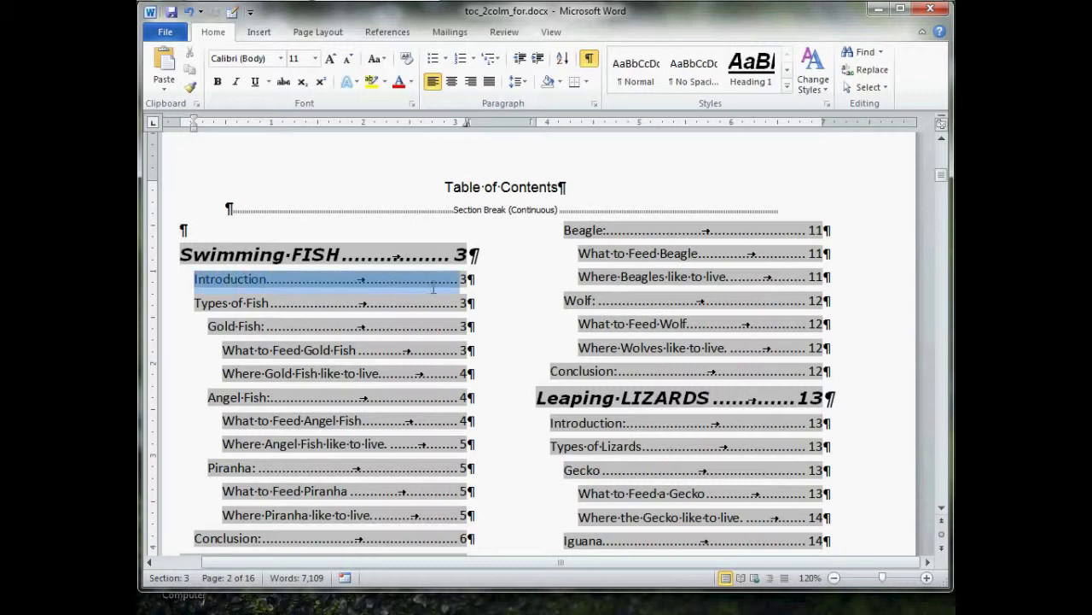
{"action": "left_click_drag", "start_coordinate": [432, 288], "coordinate": [487, 288]}
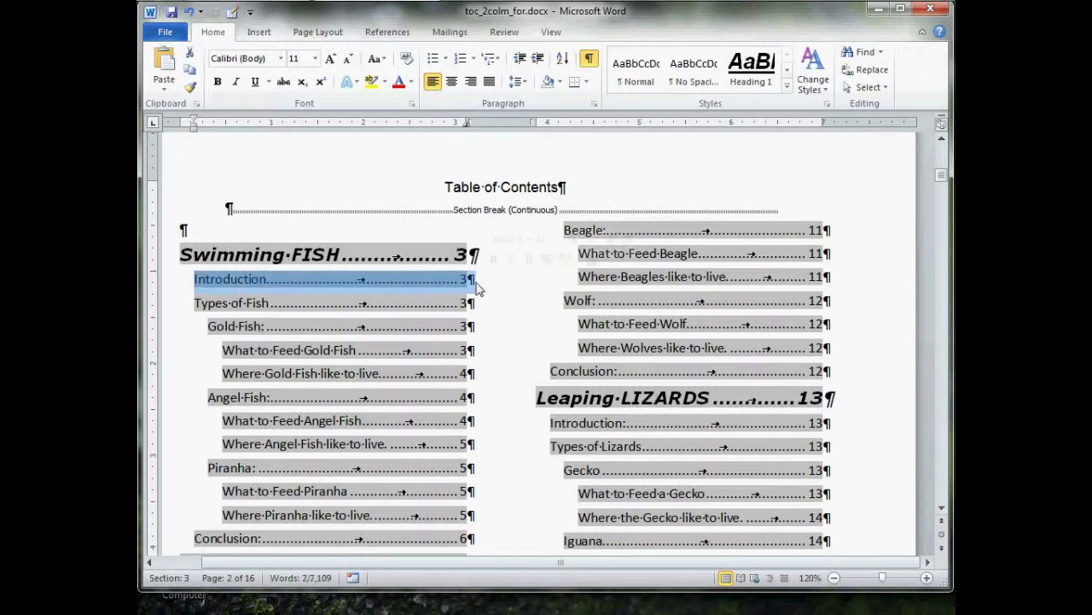
{"action": "right_click", "coordinate": [425, 287]}
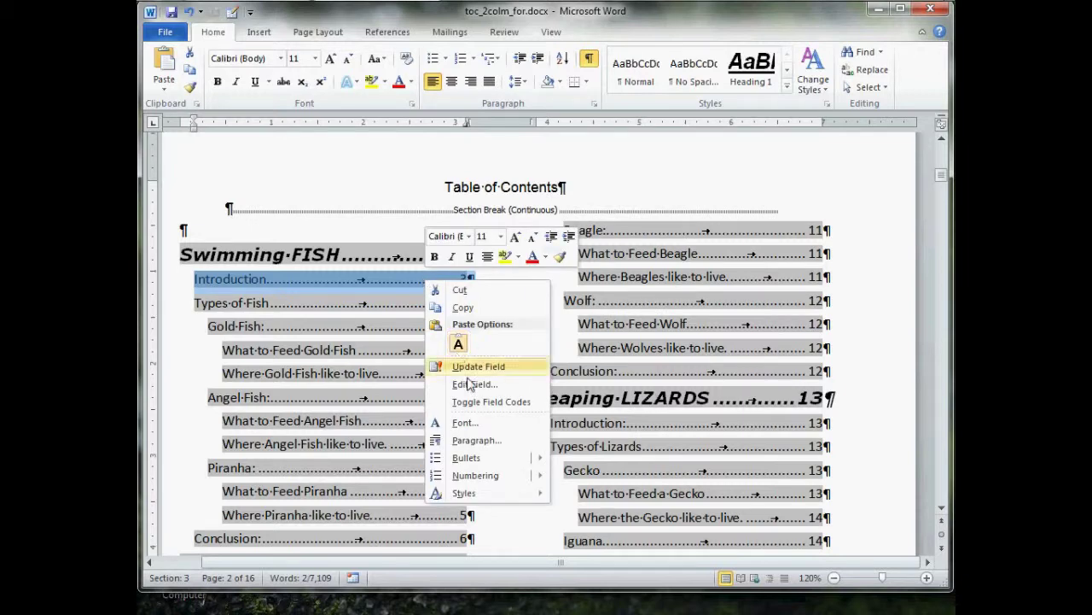
{"action": "left_click", "coordinate": [476, 440]}
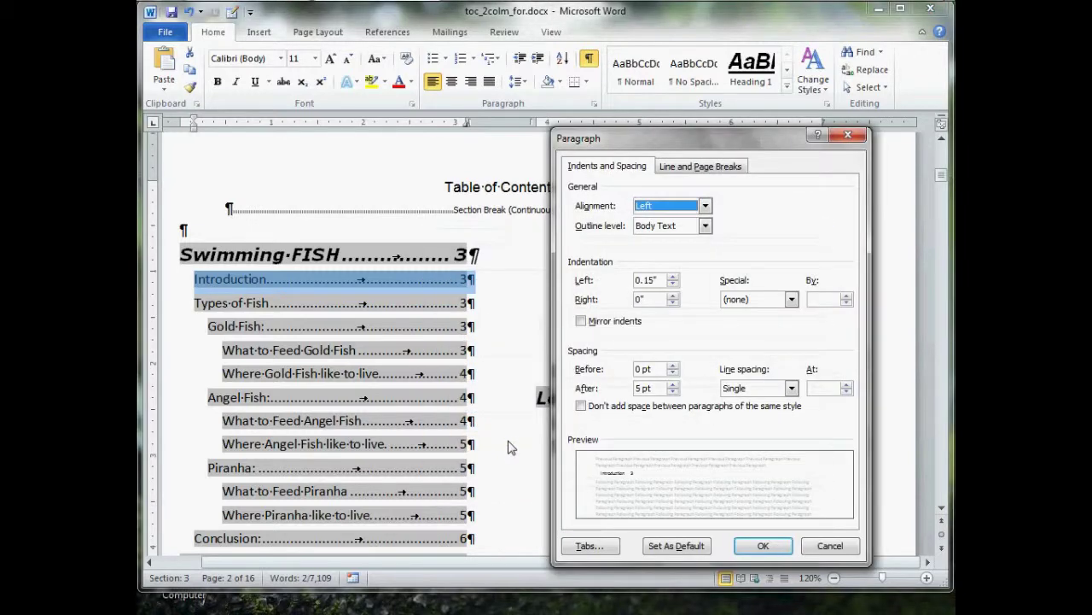
{"action": "left_click", "coordinate": [627, 285]}
{"action": "left_click", "coordinate": [673, 278]}
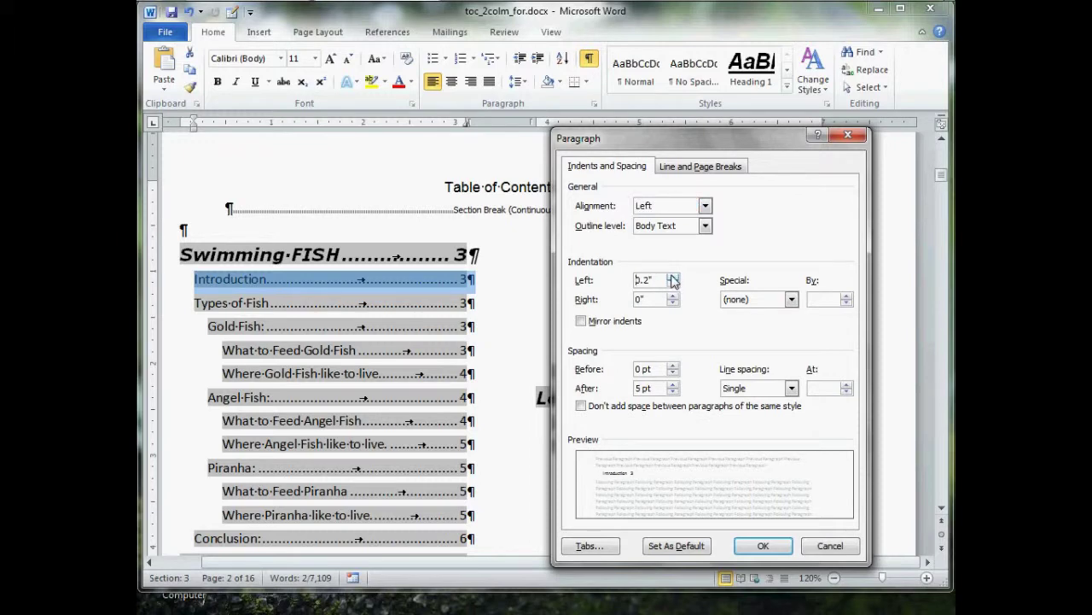
{"action": "left_click", "coordinate": [749, 550]}
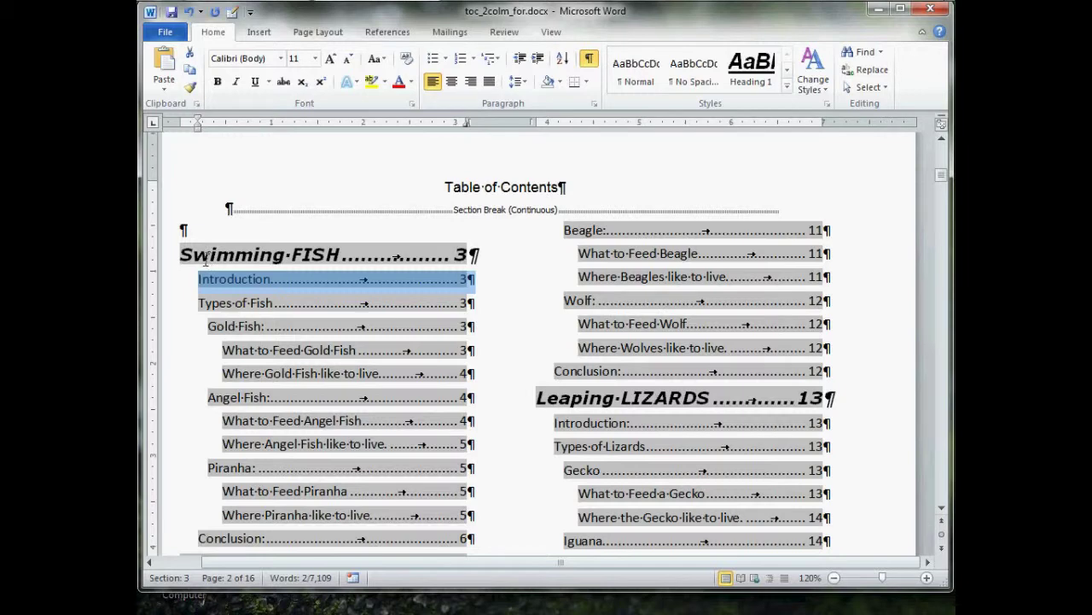
Select the Swimming FISH heading line and set its Spacing After to 18 pt in Paragraph settings
{"action": "left_click", "coordinate": [182, 255]}
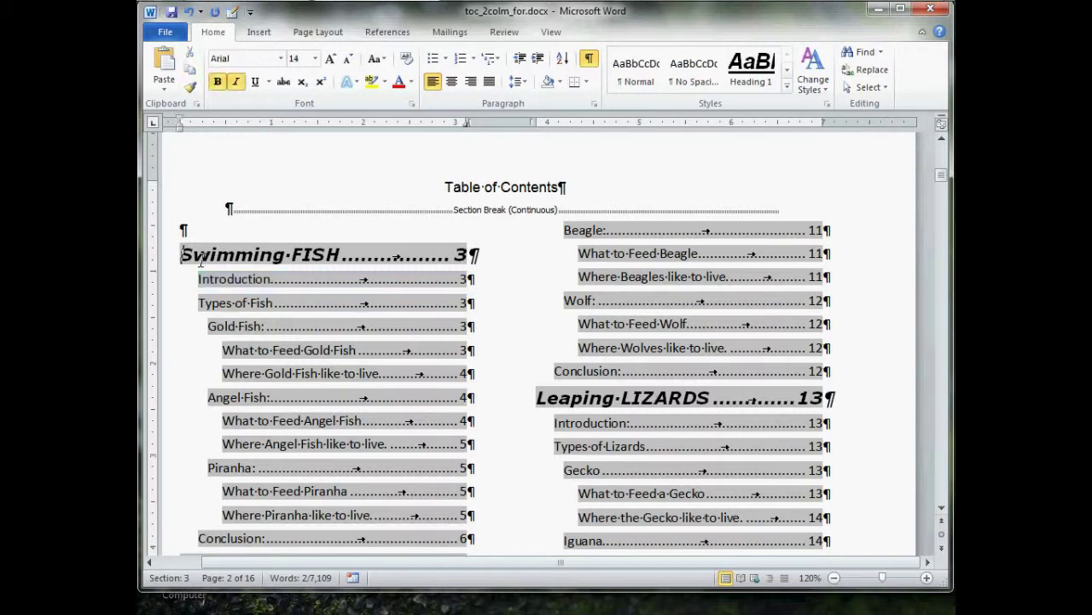
{"action": "left_click_drag", "start_coordinate": [182, 254], "coordinate": [247, 265]}
{"action": "left_click", "coordinate": [202, 230]}
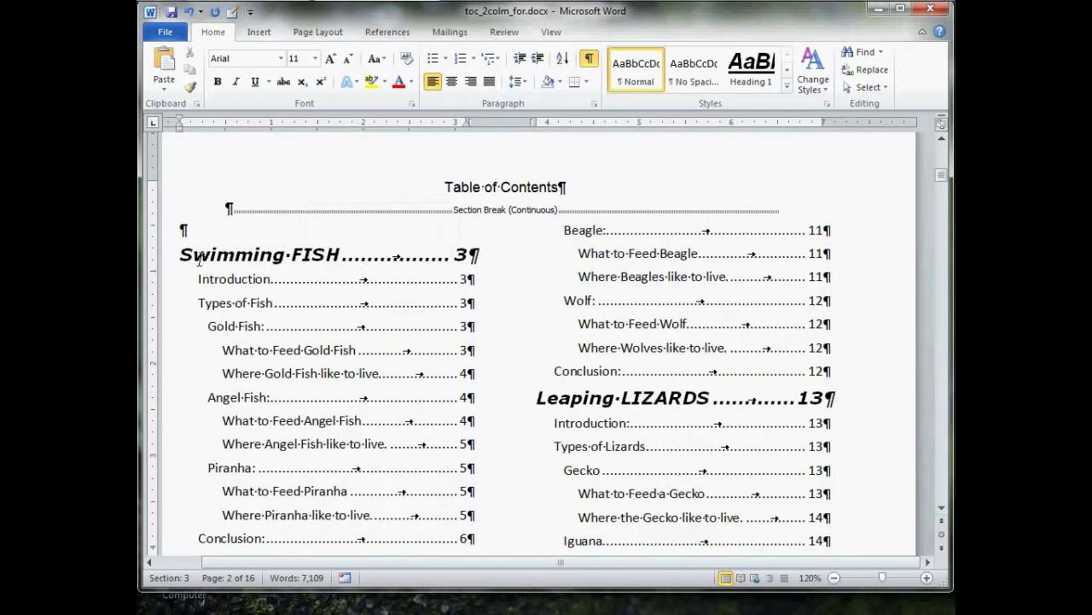
{"action": "left_click_drag", "start_coordinate": [206, 262], "coordinate": [483, 262]}
{"action": "right_click", "coordinate": [443, 254]}
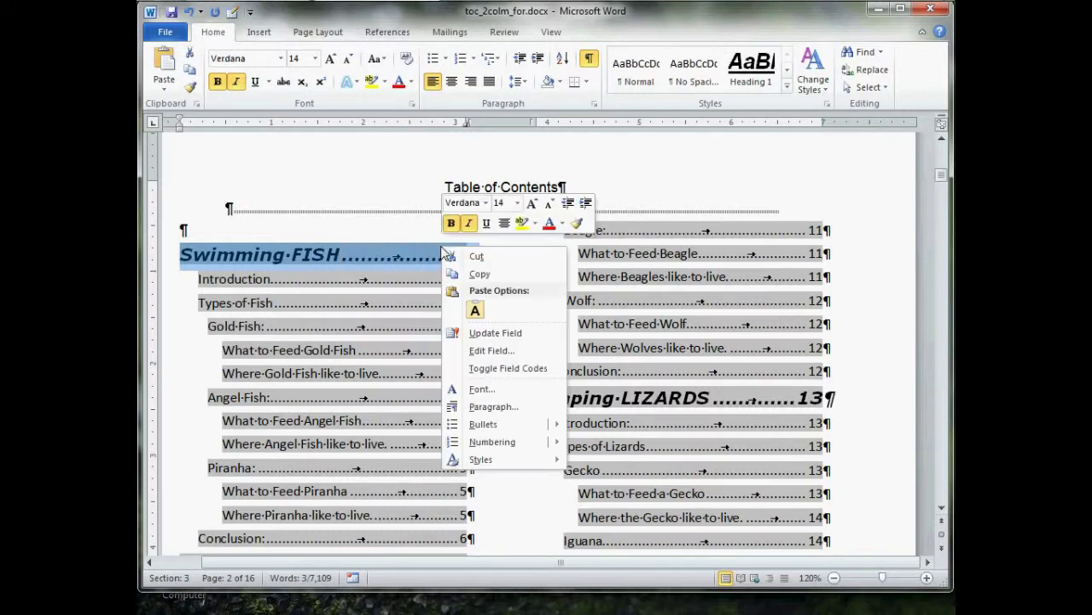
{"action": "left_click", "coordinate": [525, 408]}
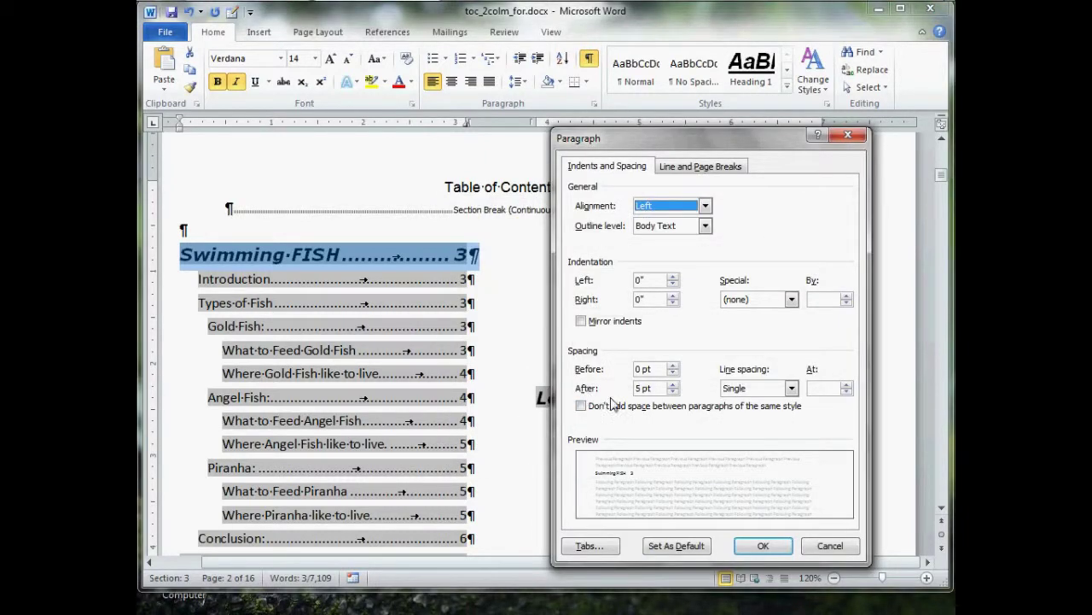
{"action": "left_click", "coordinate": [673, 384]}
{"action": "left_click", "coordinate": [673, 384]}
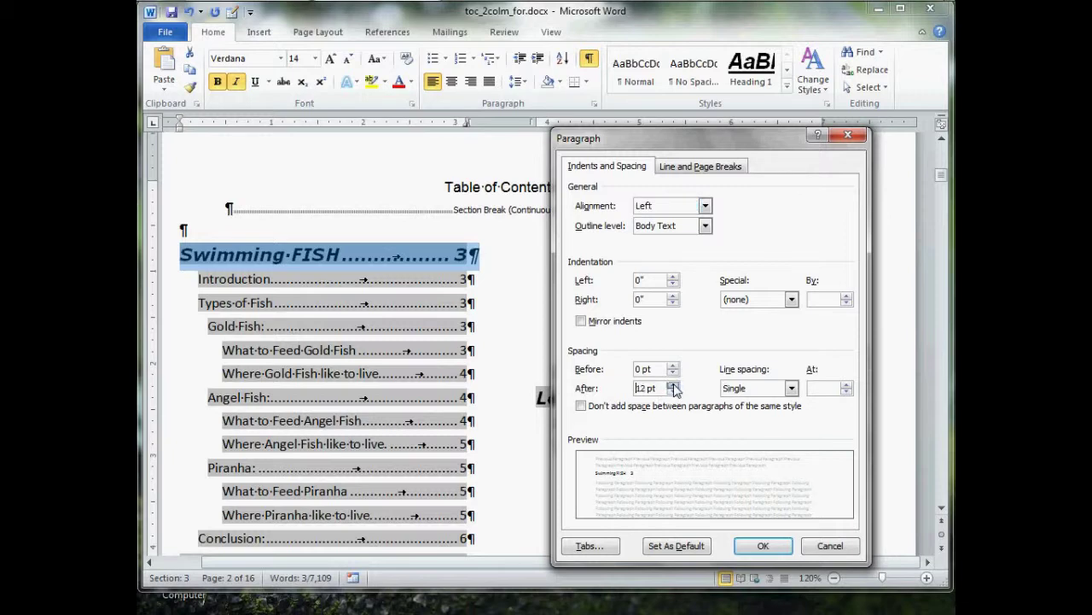
{"action": "left_click", "coordinate": [672, 384]}
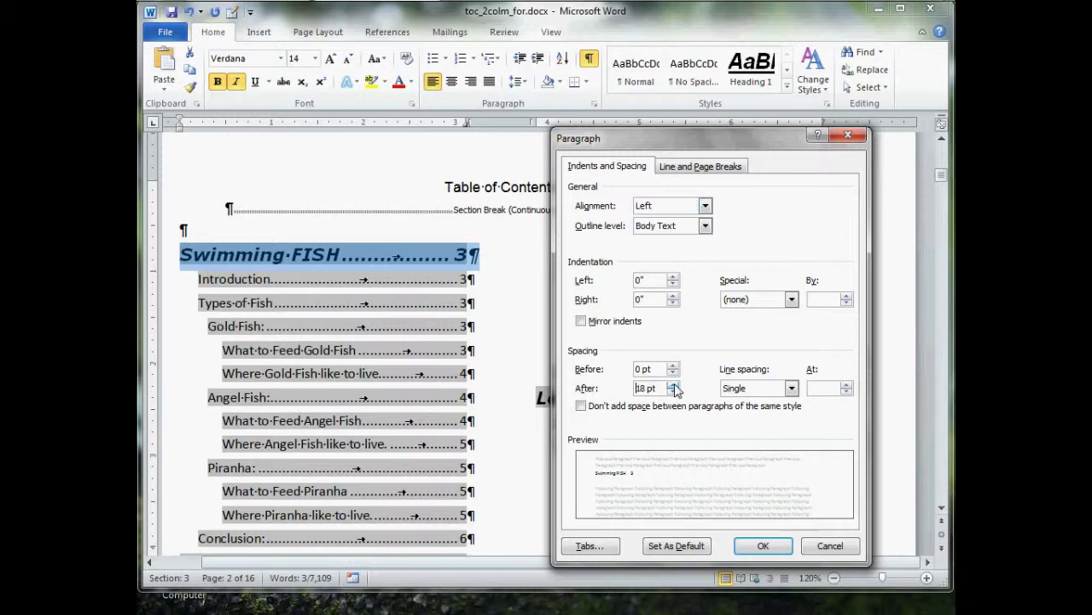
{"action": "left_click", "coordinate": [673, 384]}
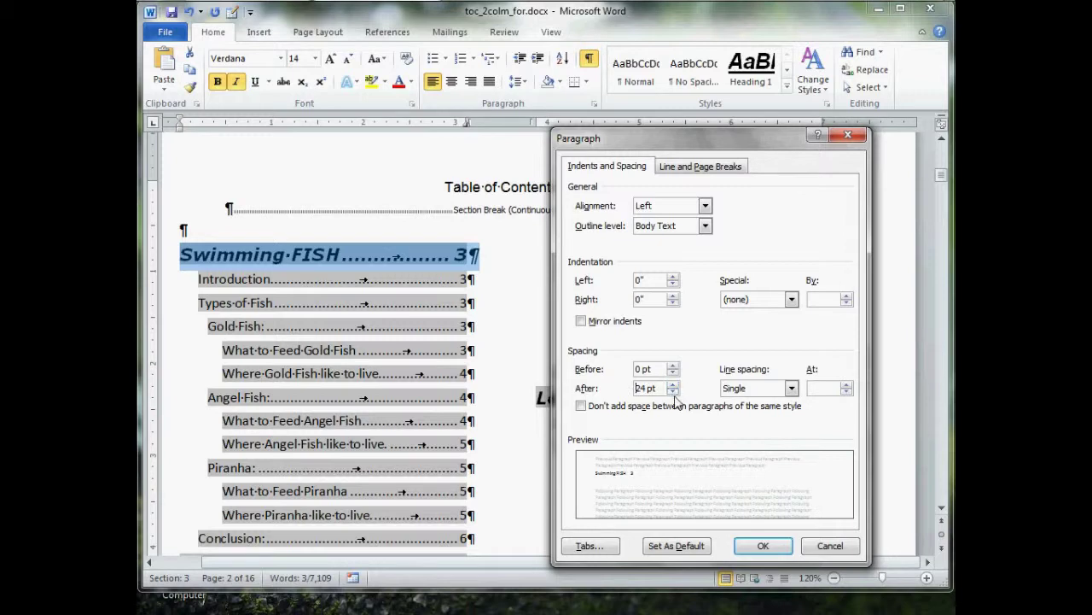
{"action": "left_click", "coordinate": [672, 392]}
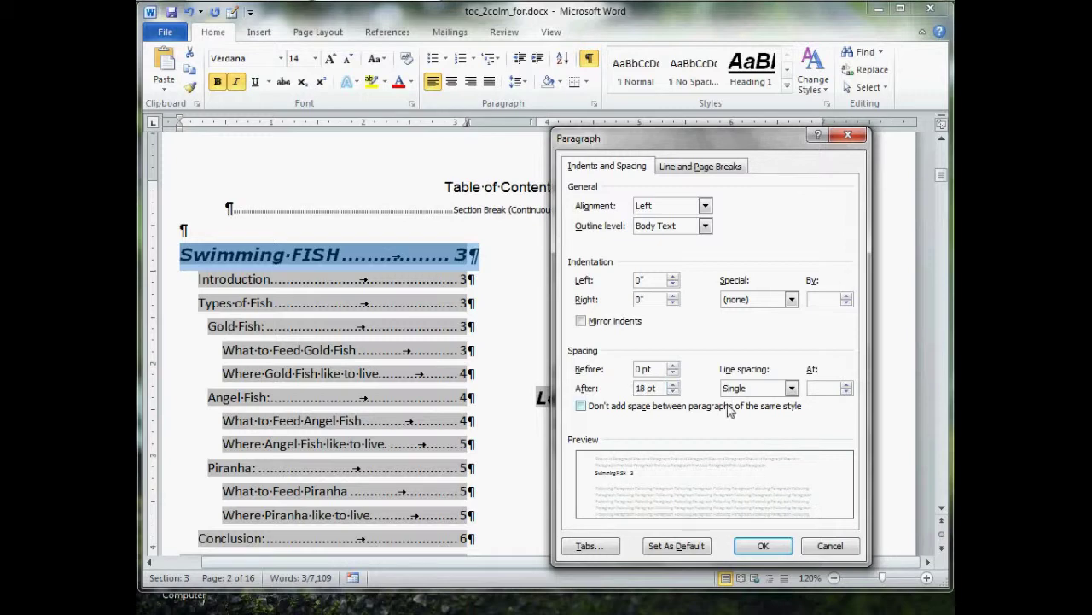
Apply the 18 pt spacing after to the Swimming FISH heading
{"action": "left_click", "coordinate": [753, 548]}
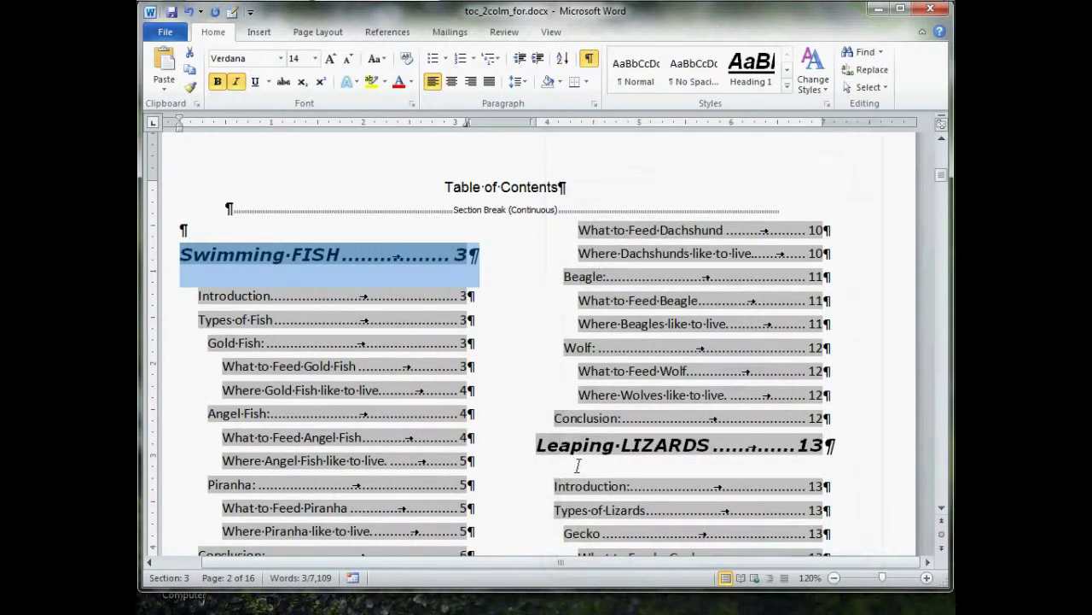
{"action": "scroll", "coordinate": [563, 466], "scroll_direction": "down", "scroll_amount": 2}
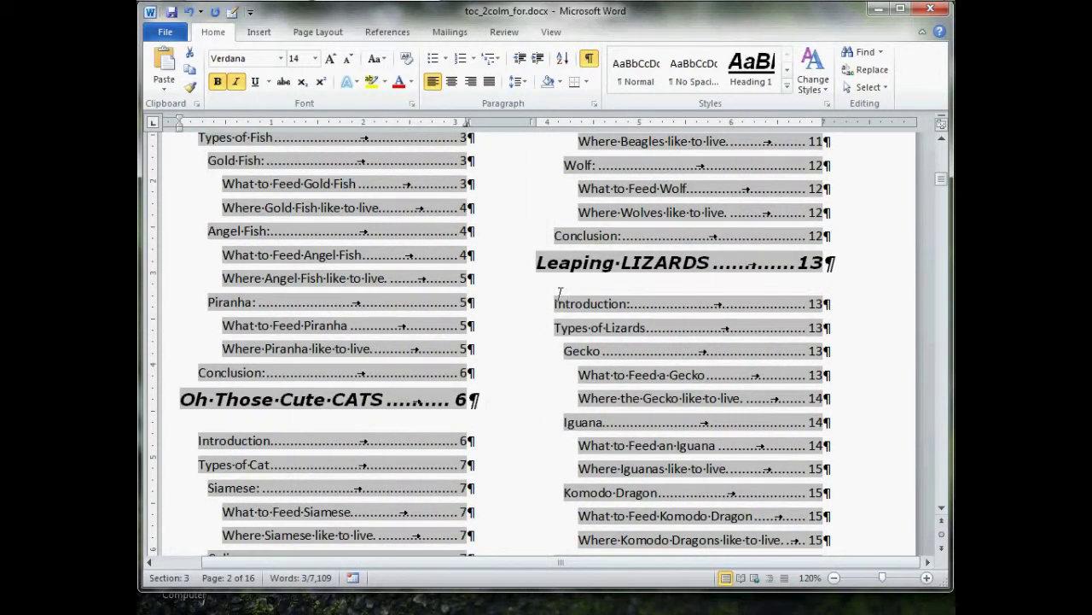
{"action": "scroll", "coordinate": [563, 281], "scroll_direction": "up", "scroll_amount": 2}
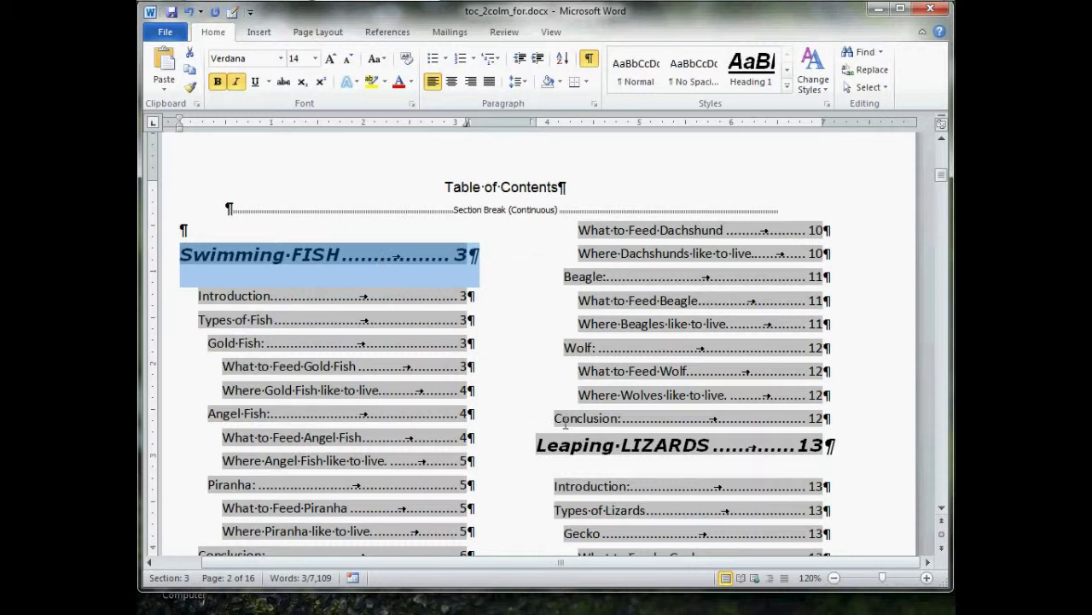
Change the heading's paragraph spacing to 18 pt before and 6 pt after
{"action": "right_click", "coordinate": [367, 253]}
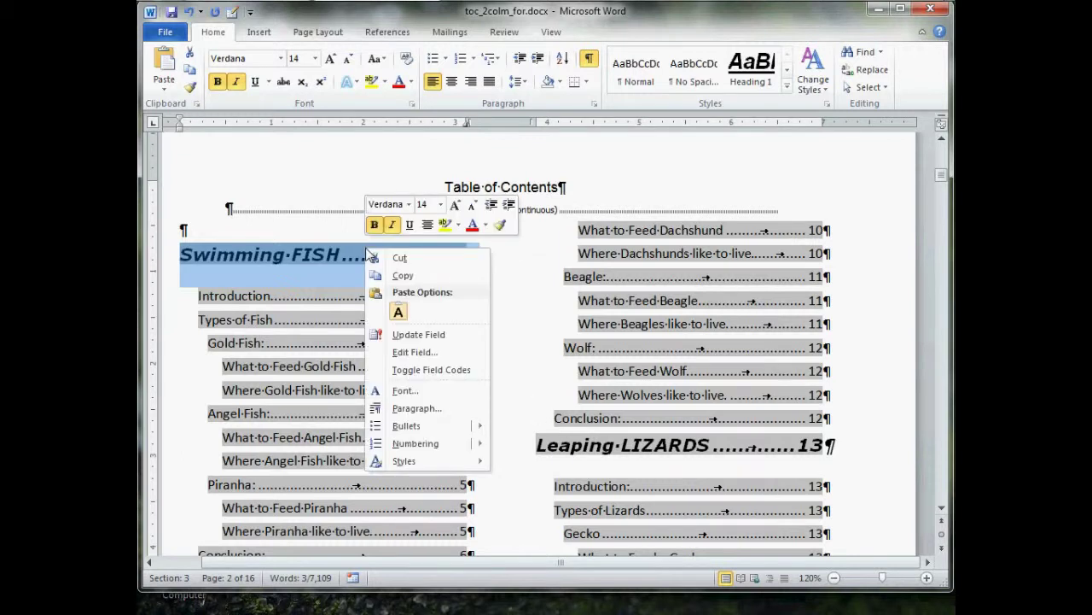
{"action": "left_click", "coordinate": [416, 408]}
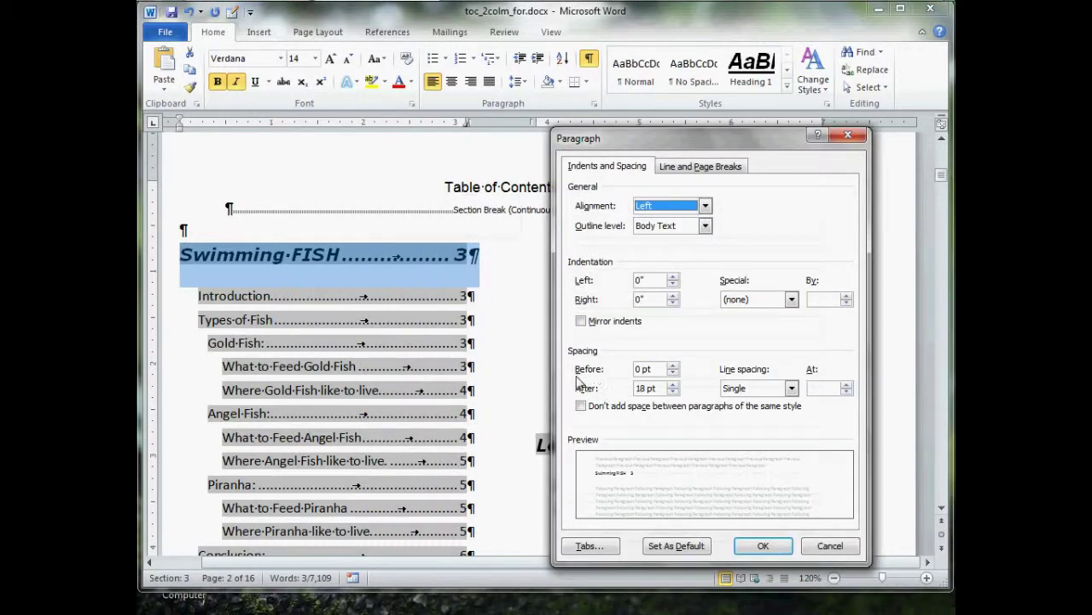
{"action": "left_click", "coordinate": [673, 365]}
{"action": "left_click", "coordinate": [674, 365]}
{"action": "left_click", "coordinate": [674, 365]}
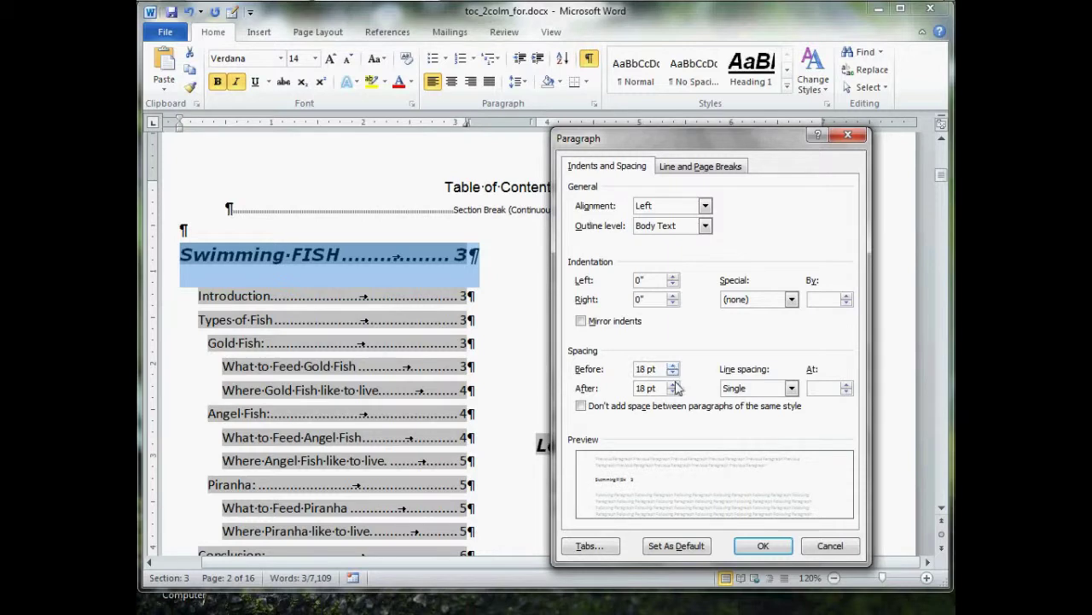
{"action": "left_click", "coordinate": [673, 391]}
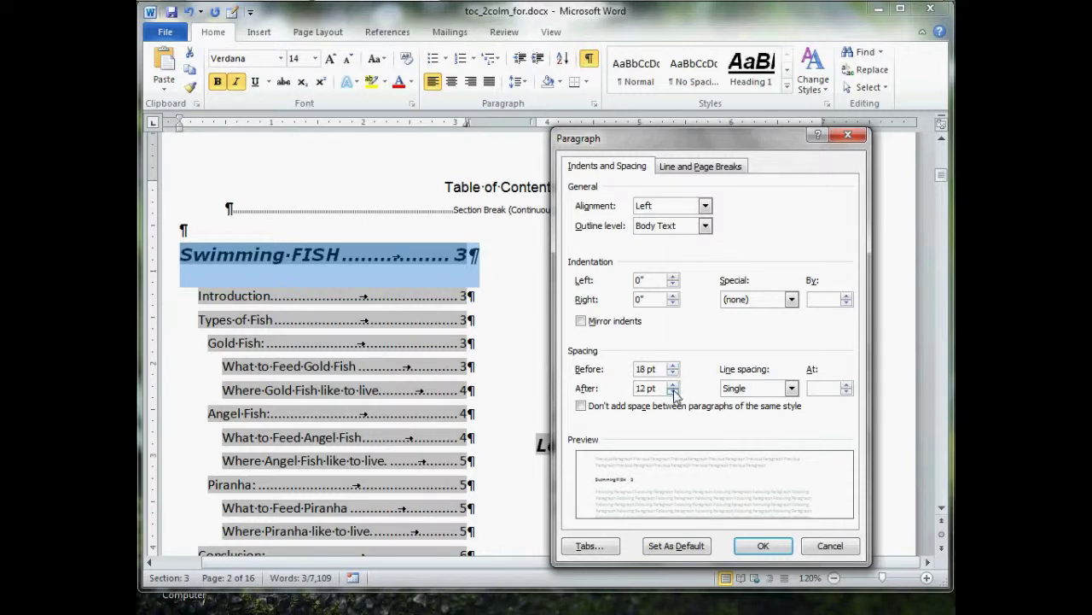
{"action": "left_click", "coordinate": [674, 391]}
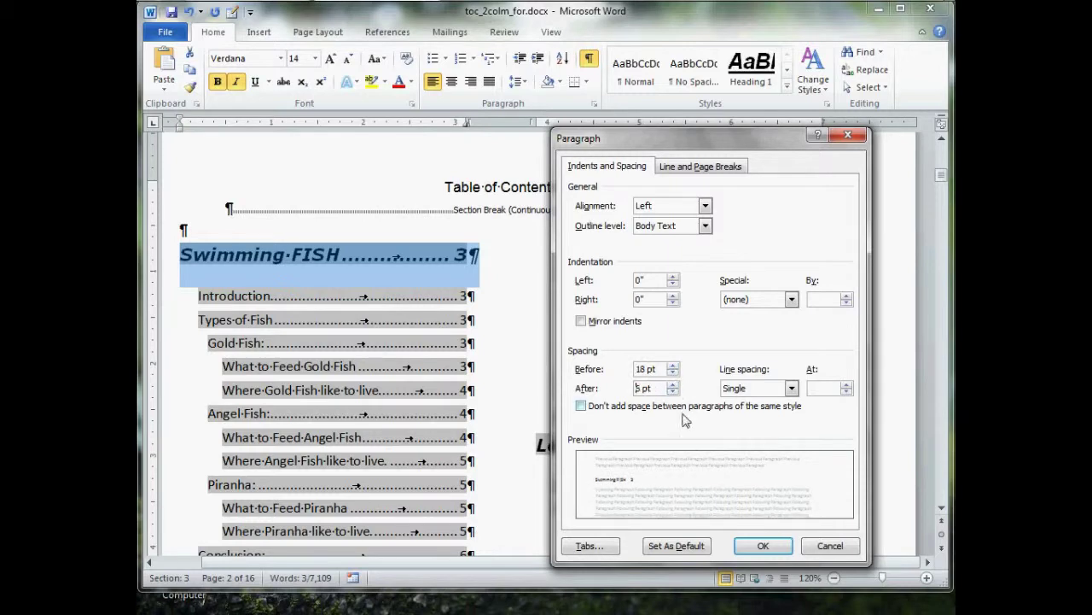
{"action": "left_click", "coordinate": [756, 548]}
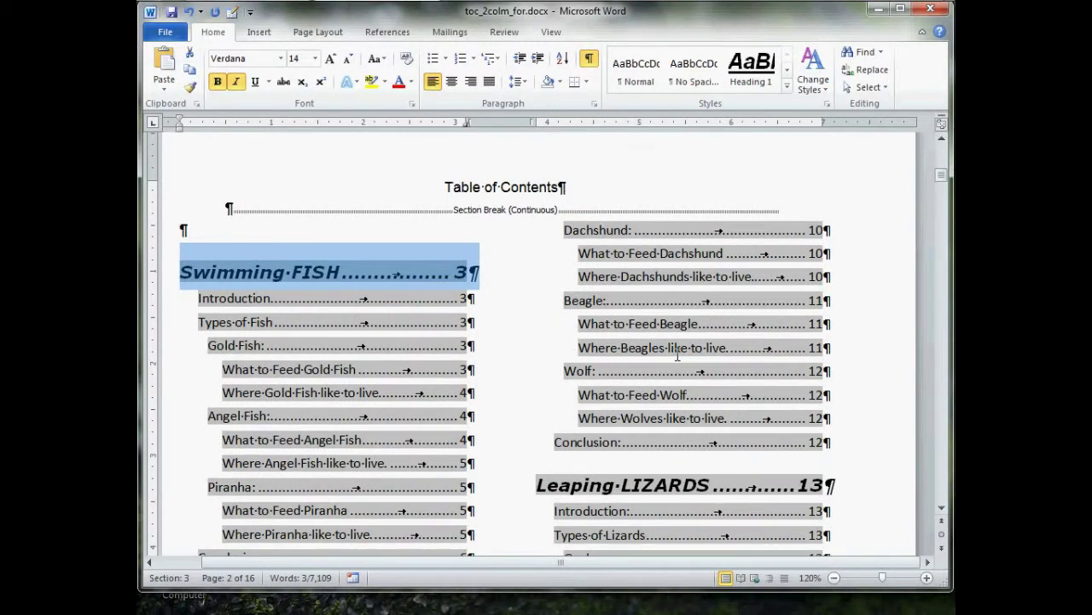
Deselect the heading and zoom out three steps from 120% to 90%
{"action": "scroll", "coordinate": [677, 355], "scroll_direction": "down", "scroll_amount": 4}
{"action": "scroll", "coordinate": [222, 431], "scroll_direction": "down", "scroll_amount": 3}
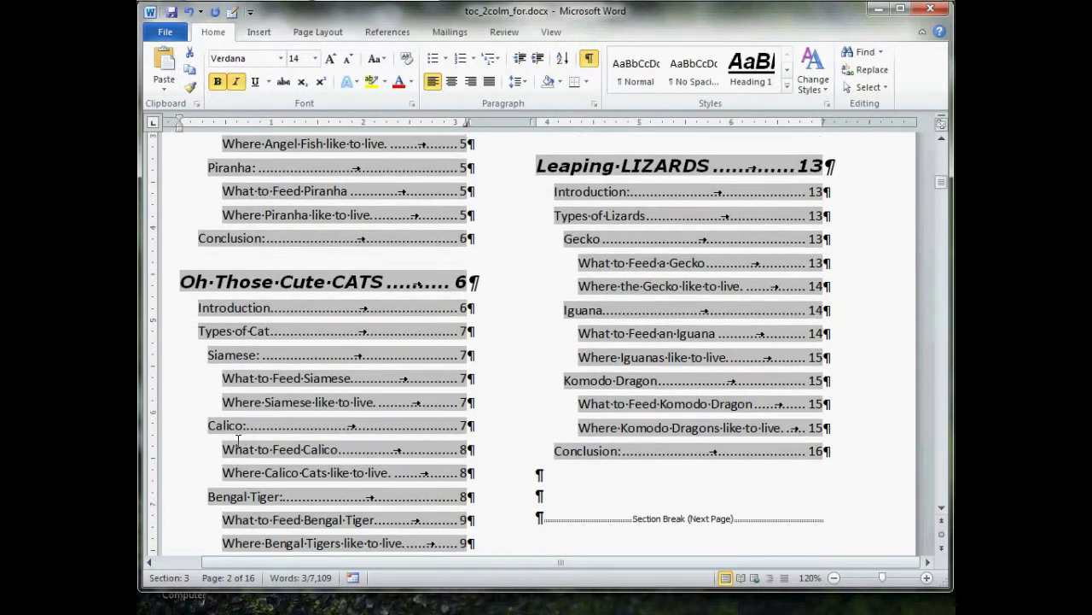
{"action": "scroll", "coordinate": [258, 436], "scroll_direction": "up", "scroll_amount": 1}
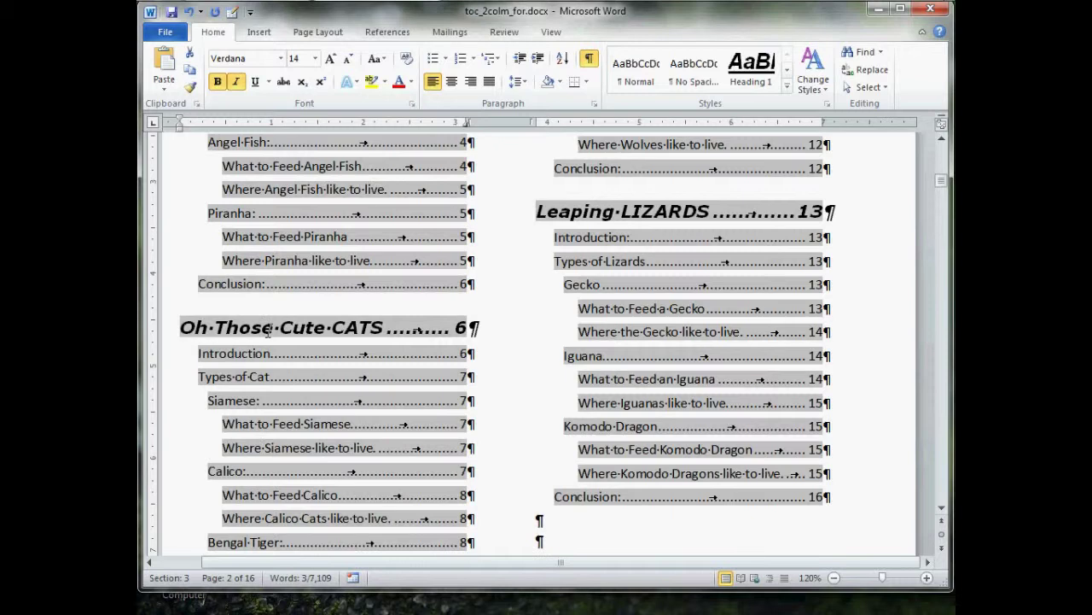
{"action": "scroll", "coordinate": [359, 326], "scroll_direction": "up", "scroll_amount": 5}
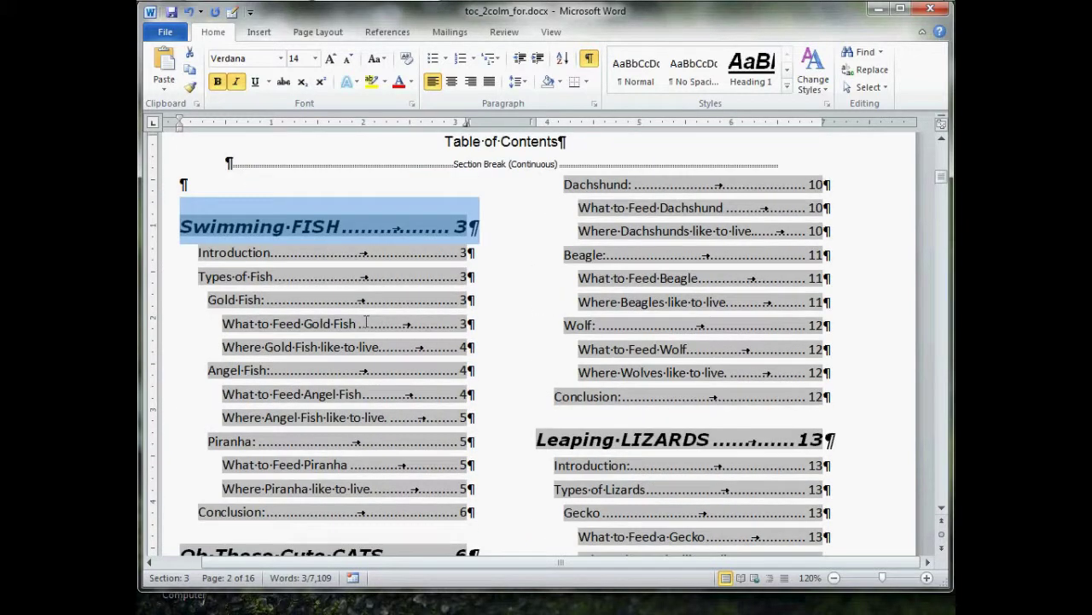
{"action": "left_click", "coordinate": [447, 224]}
{"action": "scroll", "coordinate": [339, 142], "scroll_direction": "down", "scroll_amount": 3}
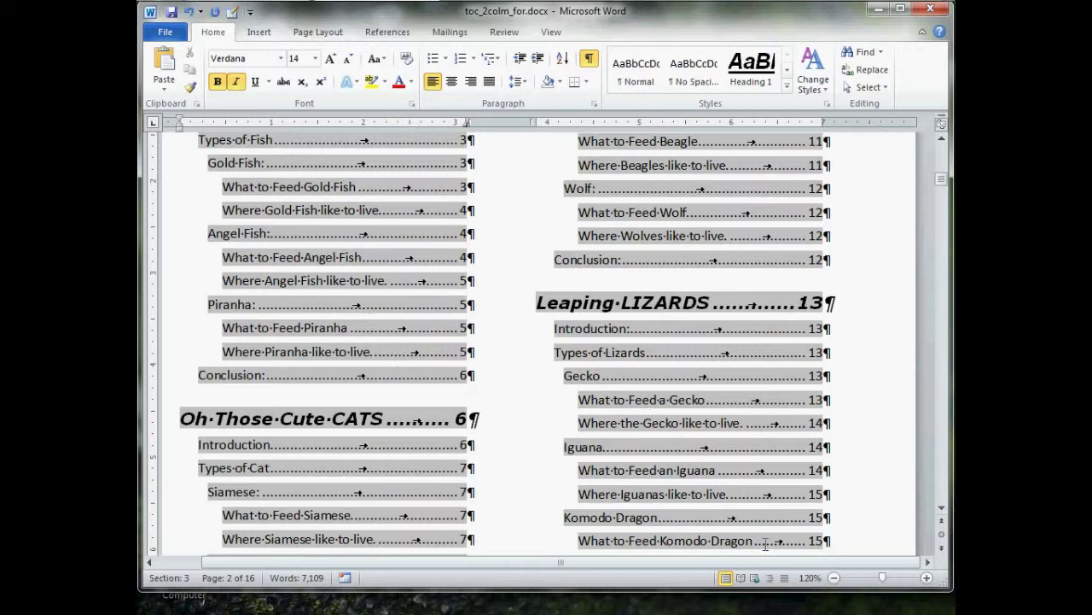
{"action": "left_click", "coordinate": [834, 578]}
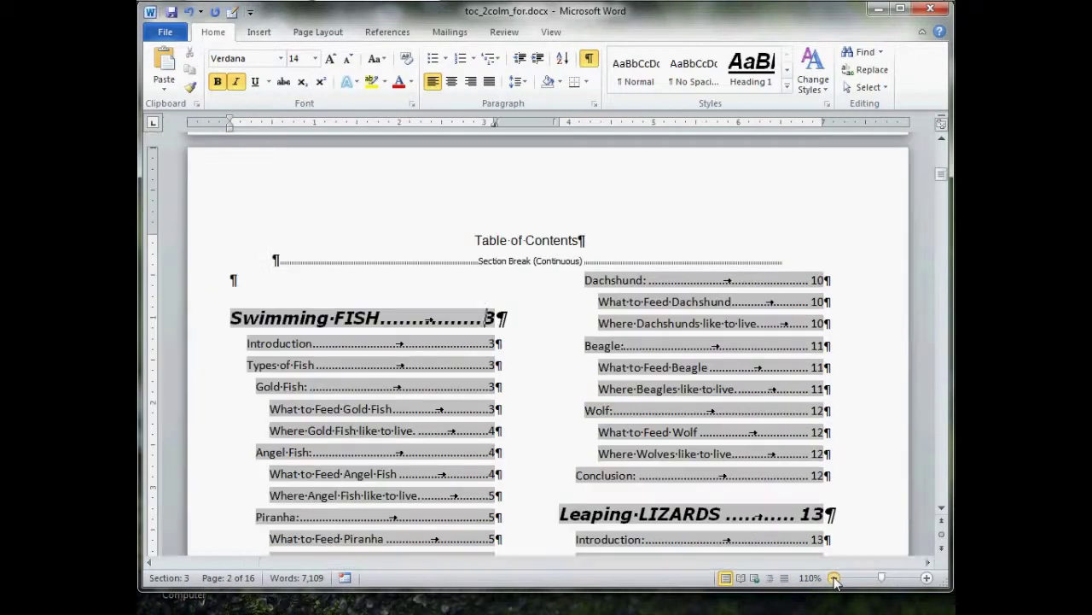
{"action": "left_click", "coordinate": [834, 578]}
{"action": "left_click", "coordinate": [834, 578]}
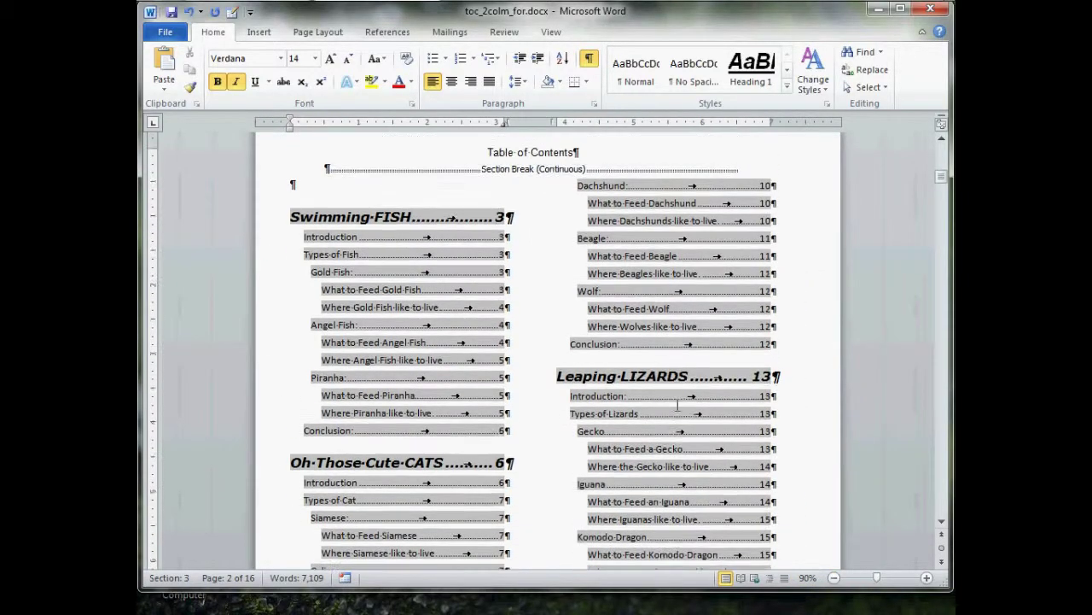
Insert a blank paragraph at the end of the Cats Conclusion line, before Those Darling DOGS
{"action": "scroll", "coordinate": [488, 225], "scroll_direction": "down", "scroll_amount": 3}
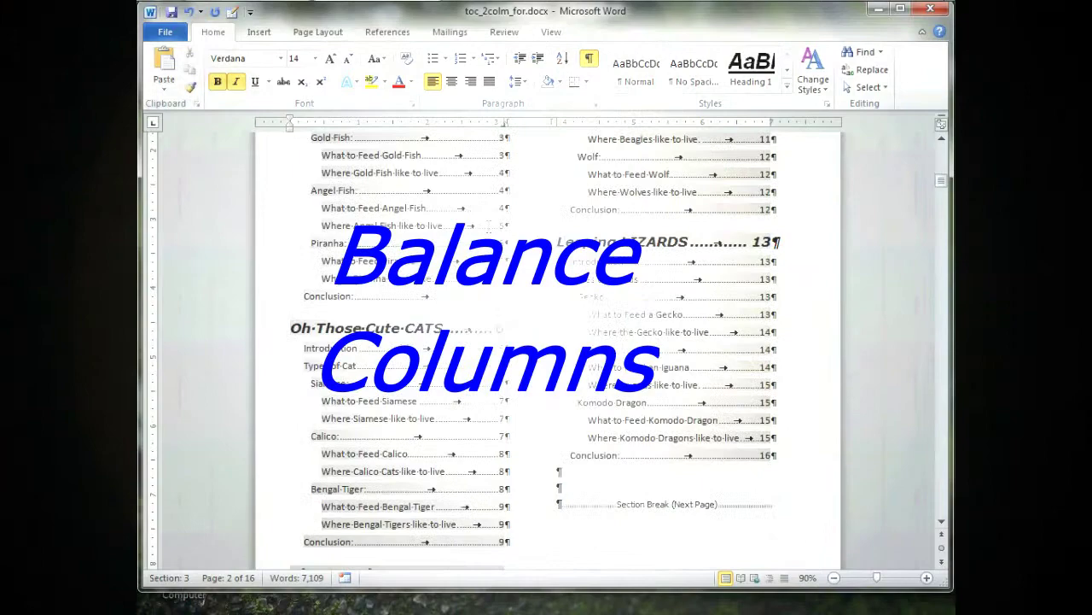
{"action": "scroll", "coordinate": [489, 226], "scroll_direction": "down", "scroll_amount": 4}
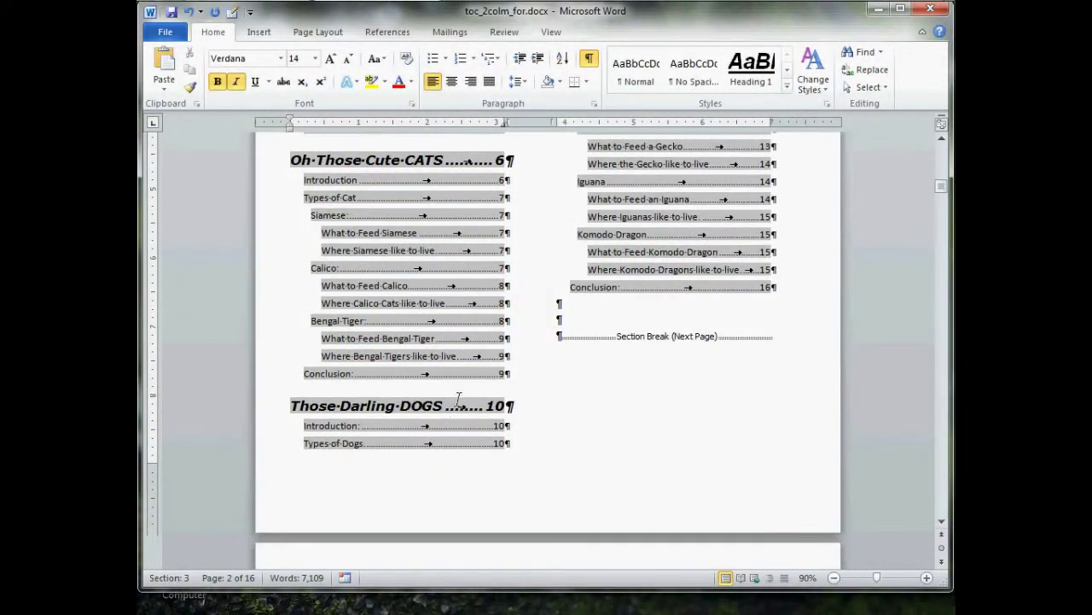
{"action": "scroll", "coordinate": [459, 398], "scroll_direction": "up", "scroll_amount": 7}
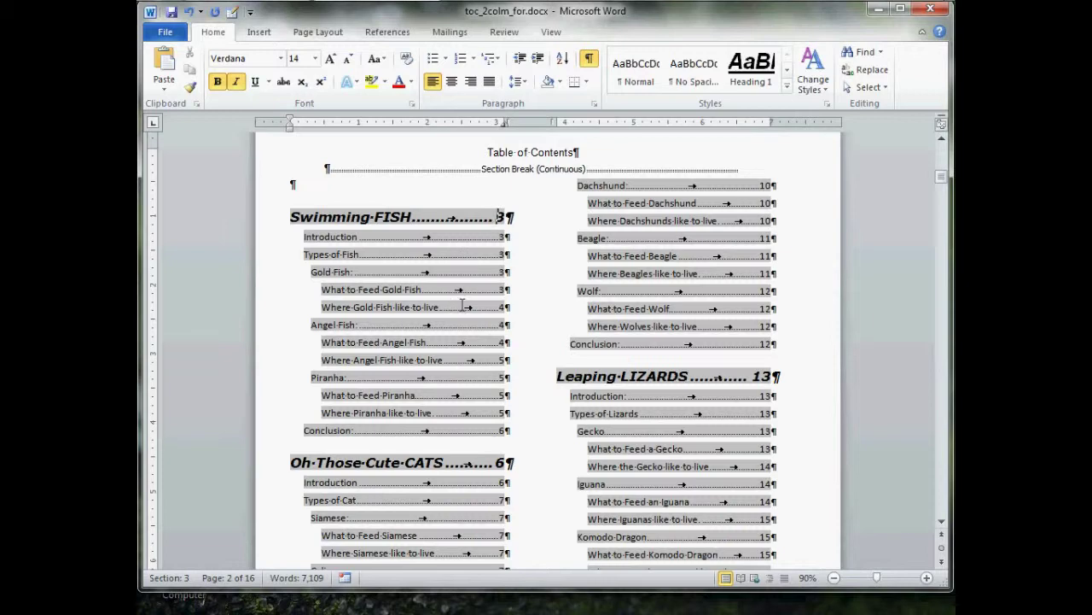
{"action": "scroll", "coordinate": [462, 305], "scroll_direction": "down", "scroll_amount": 7}
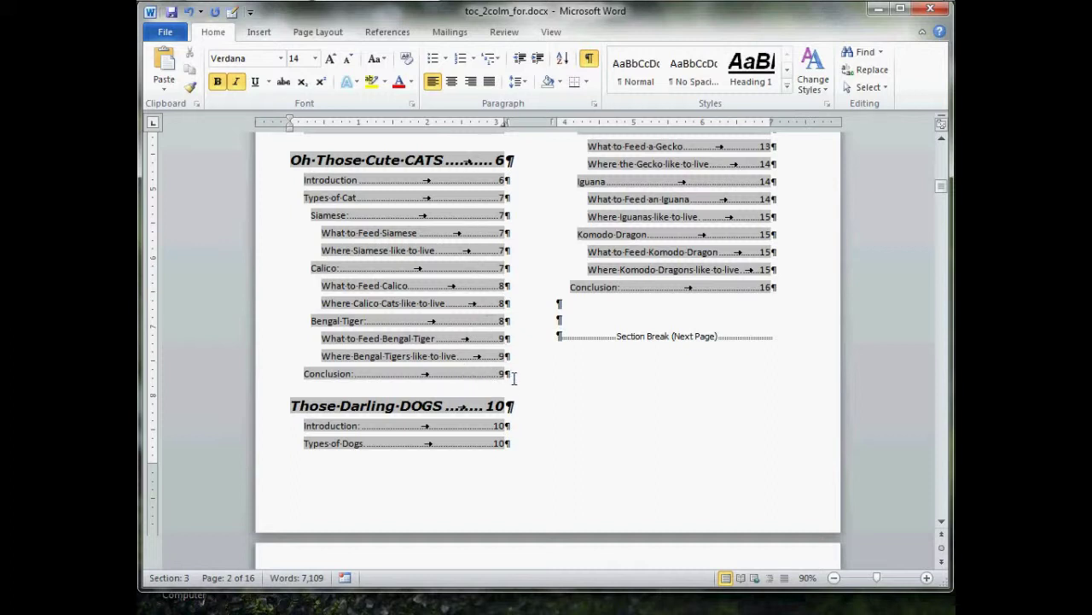
{"action": "left_click", "coordinate": [515, 379]}
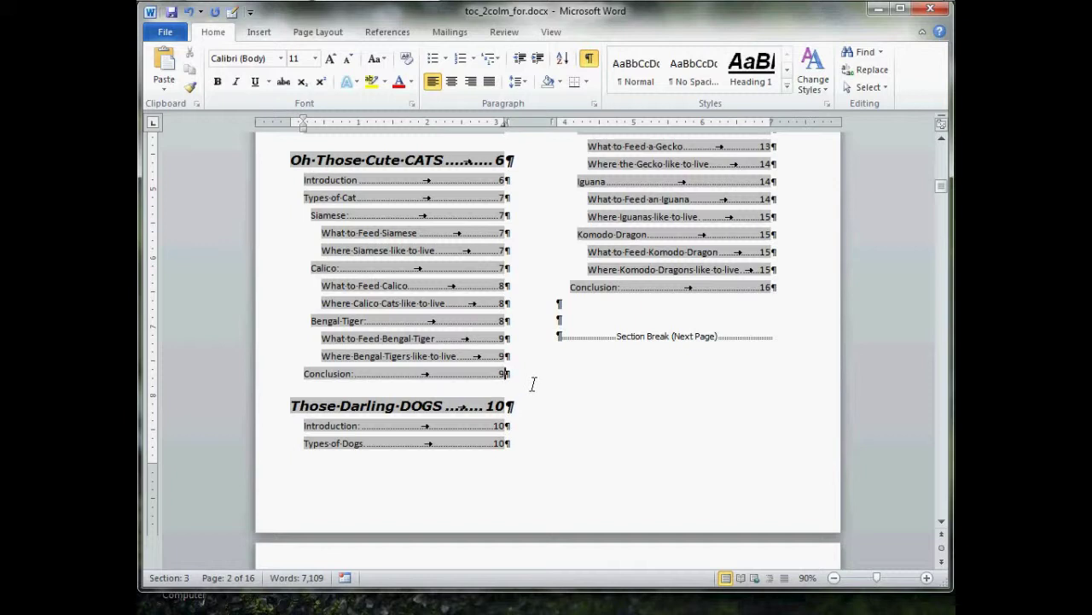
{"action": "left_click", "coordinate": [533, 385]}
{"action": "left_click", "coordinate": [532, 385]}
{"action": "key", "text": "Return"}
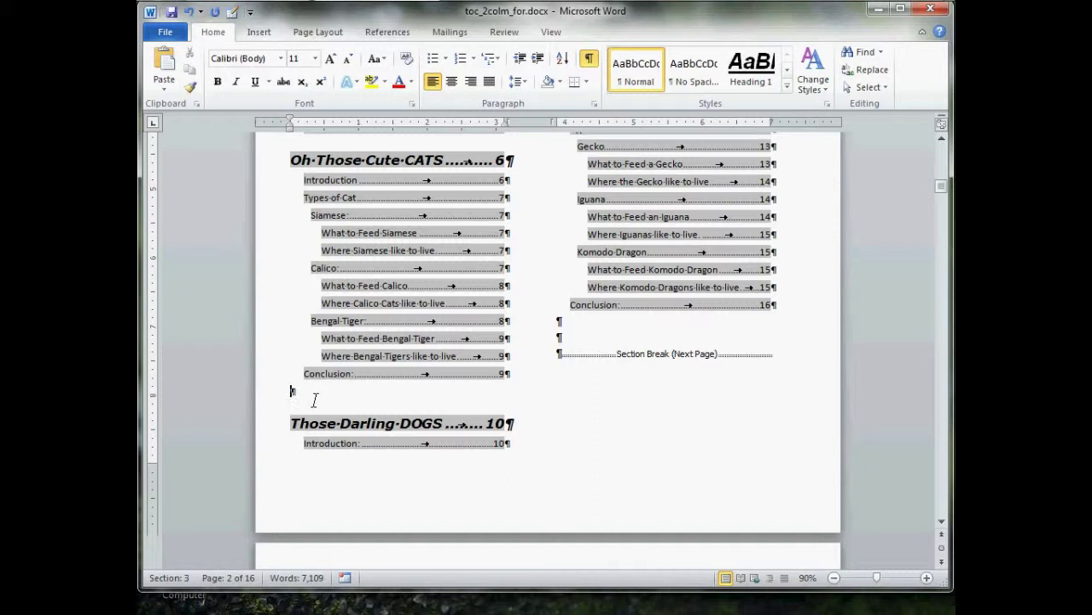
Insert a column break at the empty paragraph so Those Darling DOGS starts the right column
{"action": "left_click", "coordinate": [325, 38]}
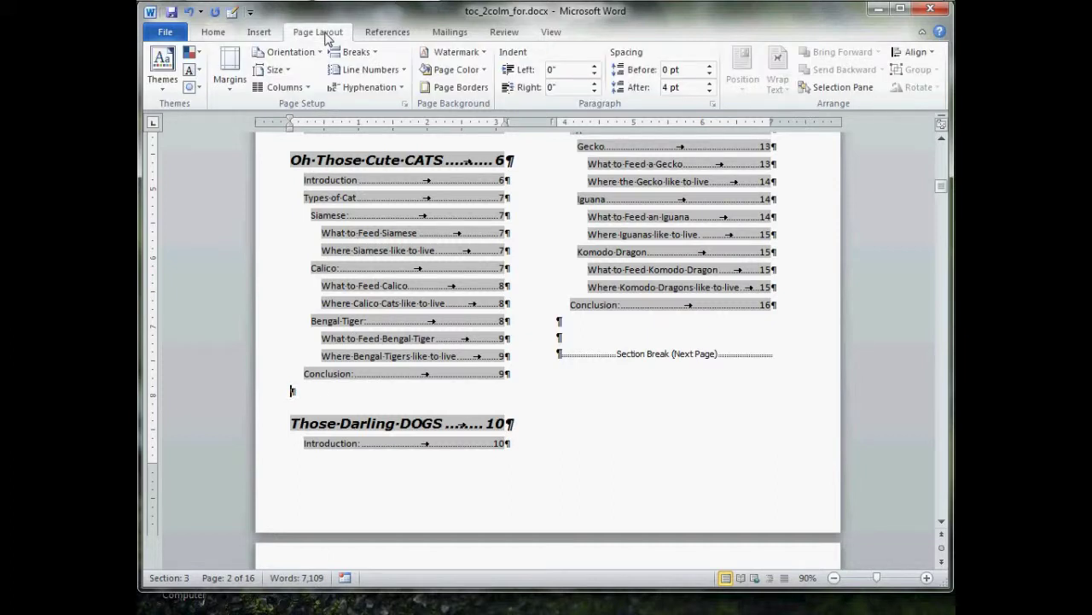
{"action": "left_click", "coordinate": [372, 53]}
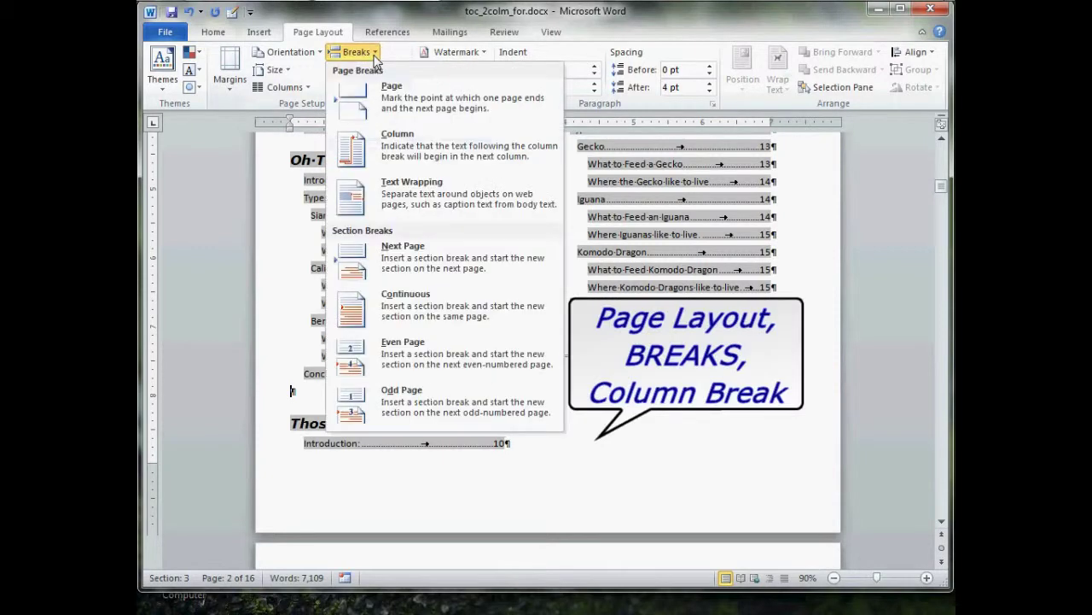
{"action": "left_click", "coordinate": [494, 149]}
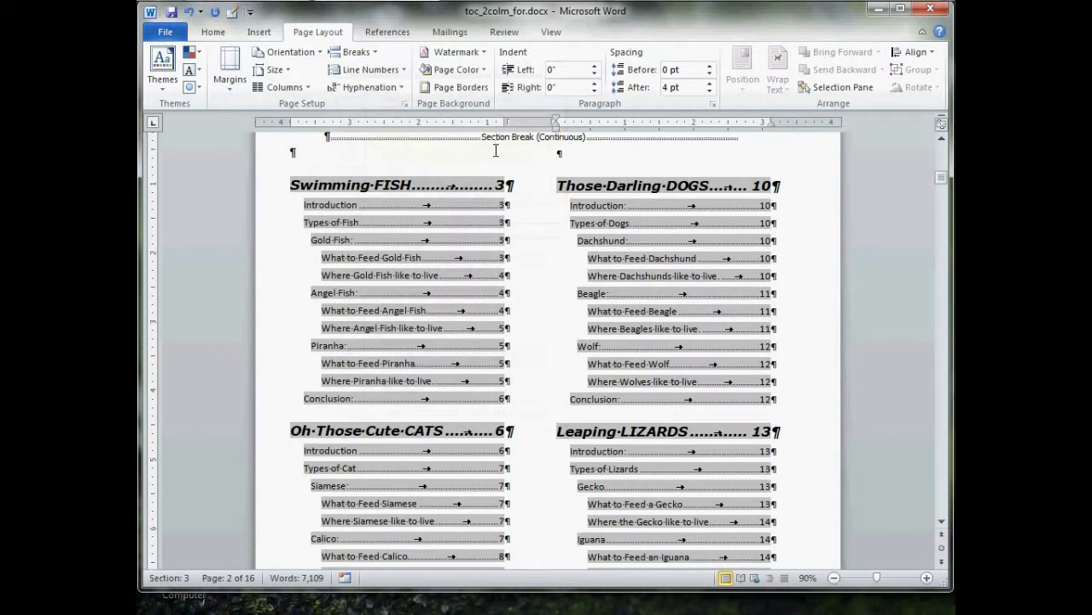
{"action": "scroll", "coordinate": [455, 345], "scroll_direction": "up", "scroll_amount": 1}
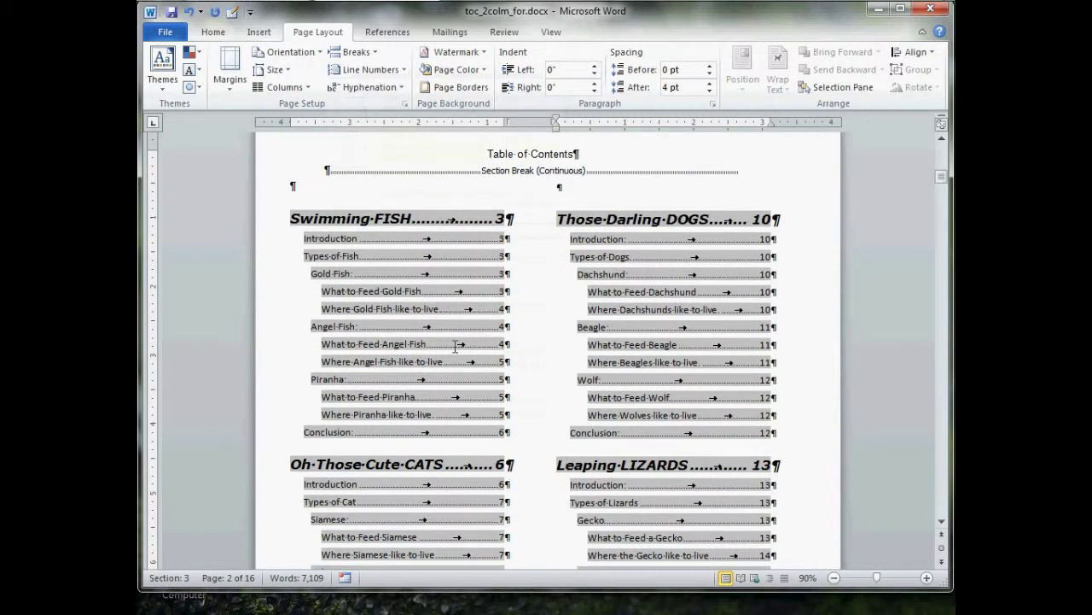
{"action": "scroll", "coordinate": [455, 346], "scroll_direction": "up", "scroll_amount": 1}
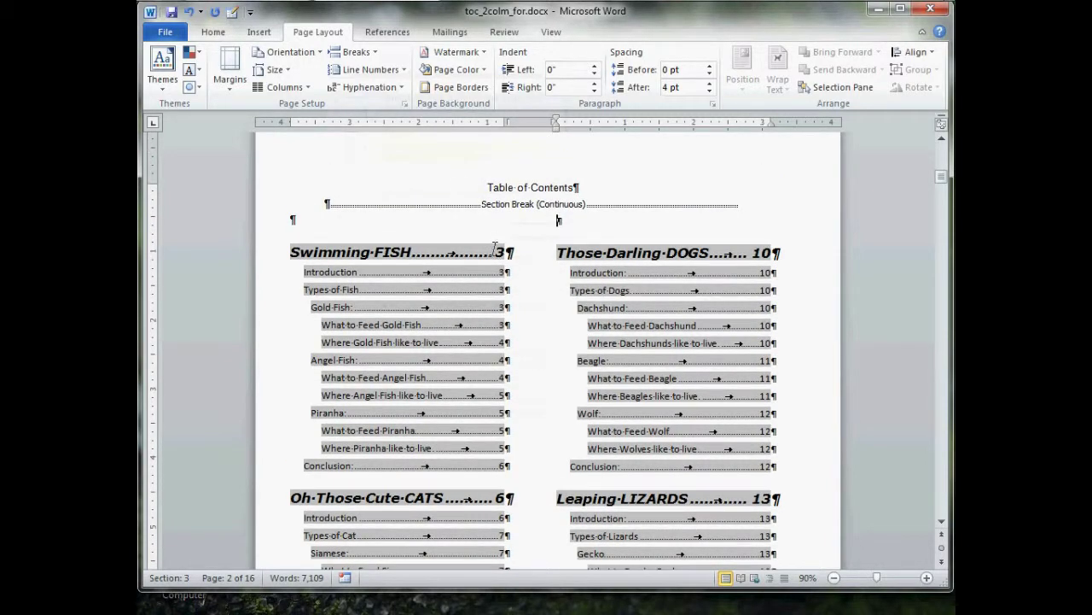
Set the Table of Contents title line to Verdana 18 pt with bold, italic and underline
{"action": "left_click", "coordinate": [315, 198]}
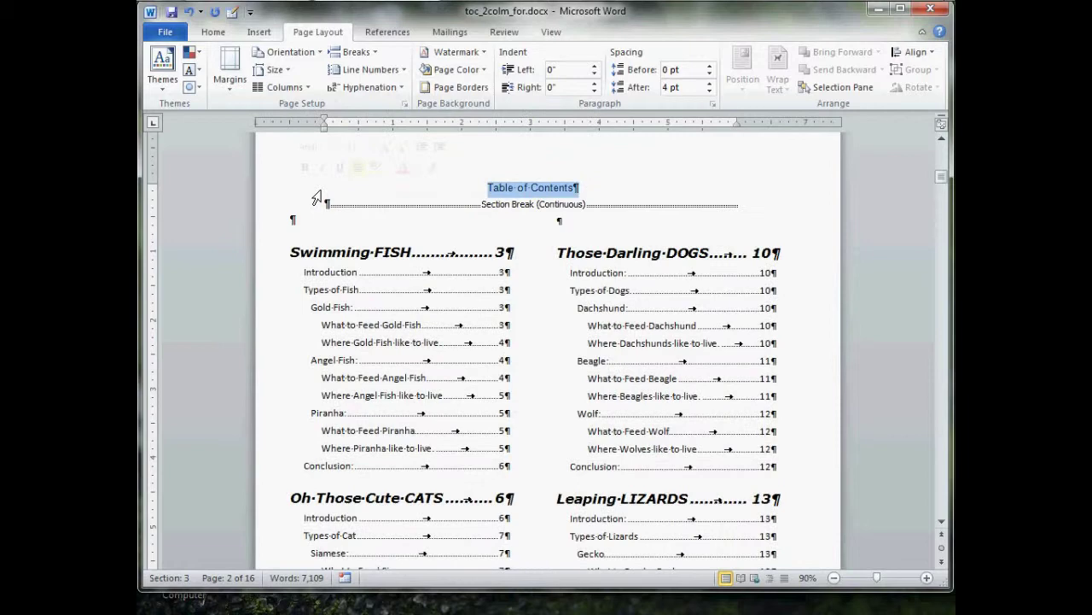
{"action": "left_click", "coordinate": [338, 147]}
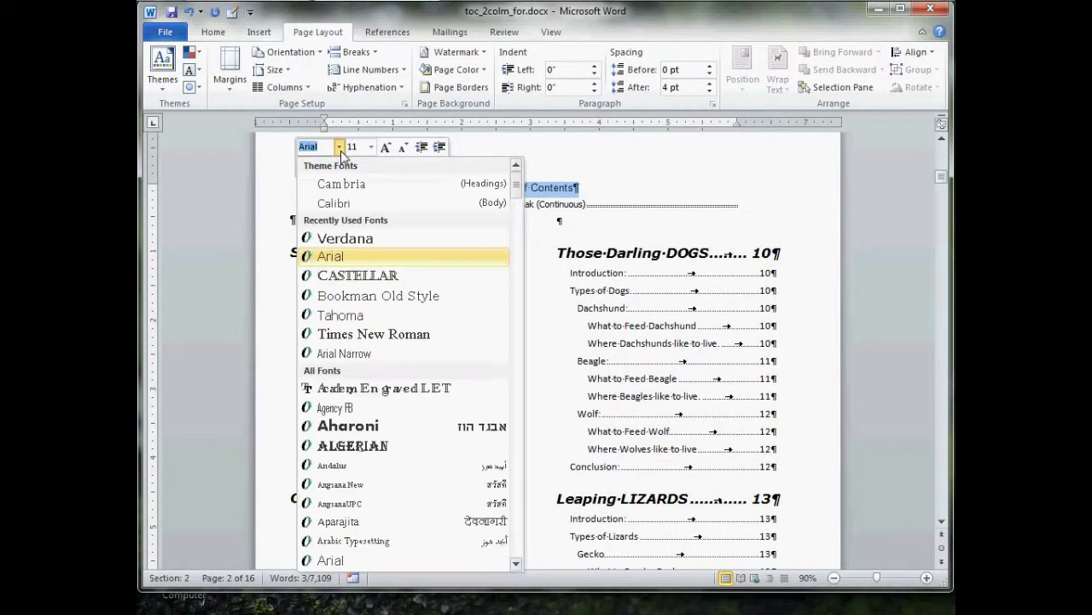
{"action": "left_click", "coordinate": [346, 239]}
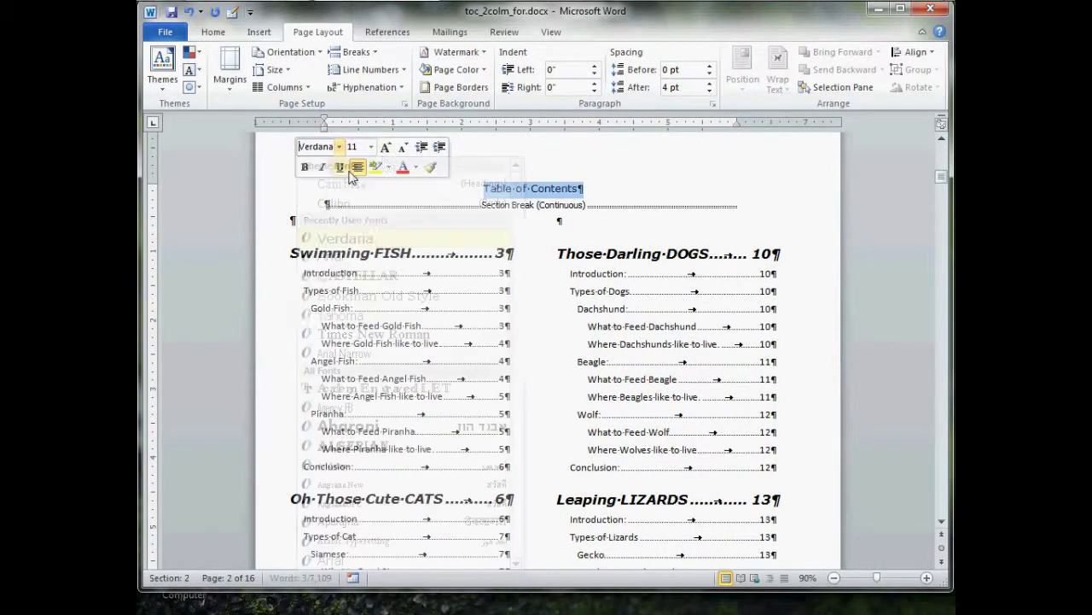
{"action": "left_click", "coordinate": [370, 147]}
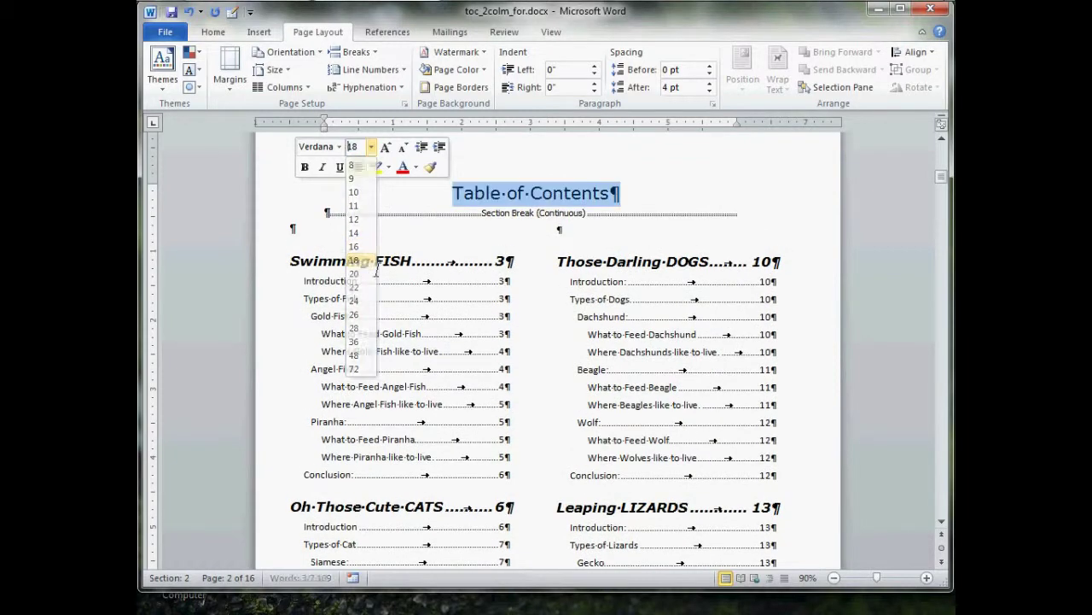
{"action": "left_click", "coordinate": [362, 261]}
{"action": "left_click", "coordinate": [305, 166]}
{"action": "left_click", "coordinate": [324, 168]}
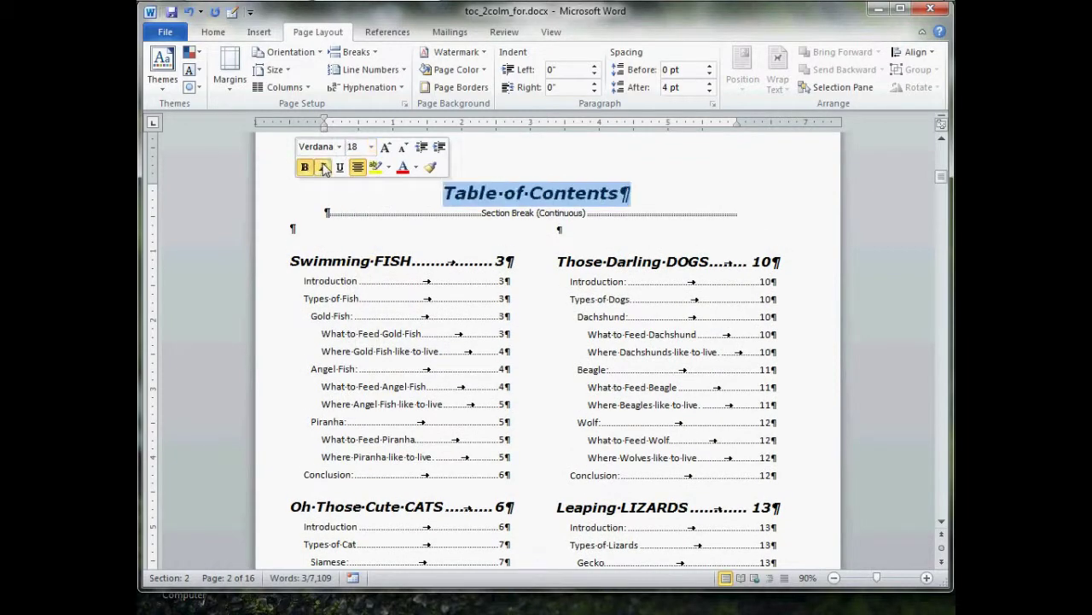
{"action": "left_click", "coordinate": [340, 167]}
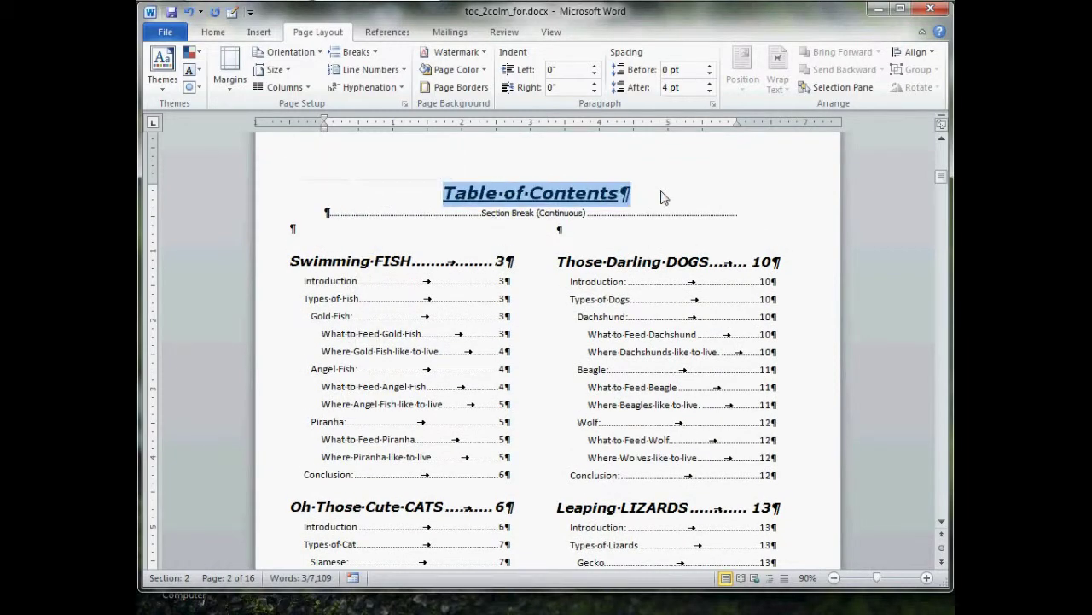
{"action": "left_click", "coordinate": [320, 234]}
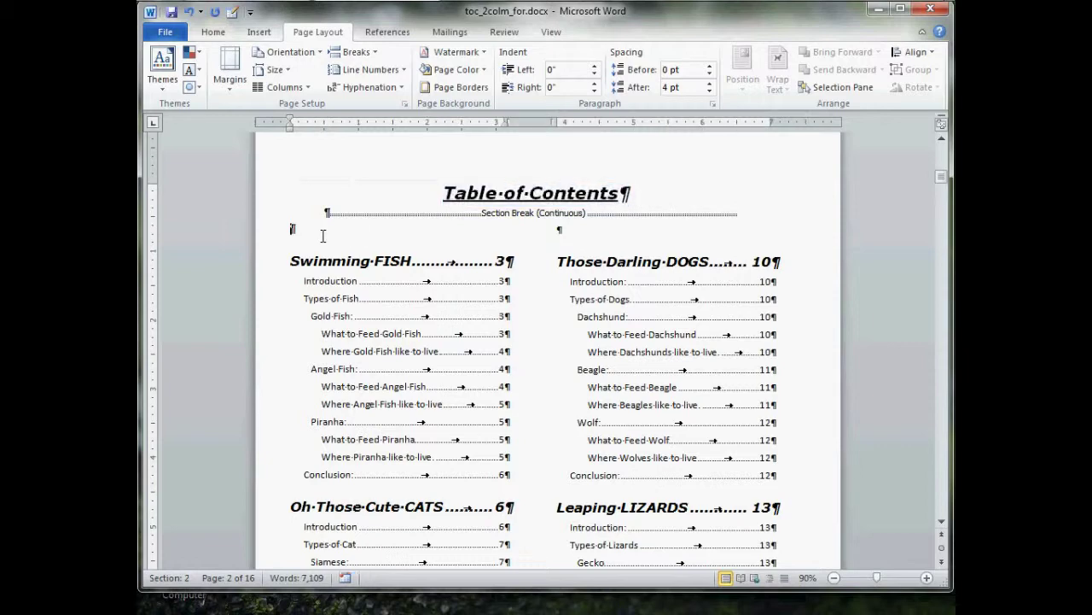
Use Format Painter to copy the empty paragraph above DOGS onto the one above FISH
{"action": "scroll", "coordinate": [362, 267], "scroll_direction": "down", "scroll_amount": 4}
{"action": "scroll", "coordinate": [363, 267], "scroll_direction": "down", "scroll_amount": 4}
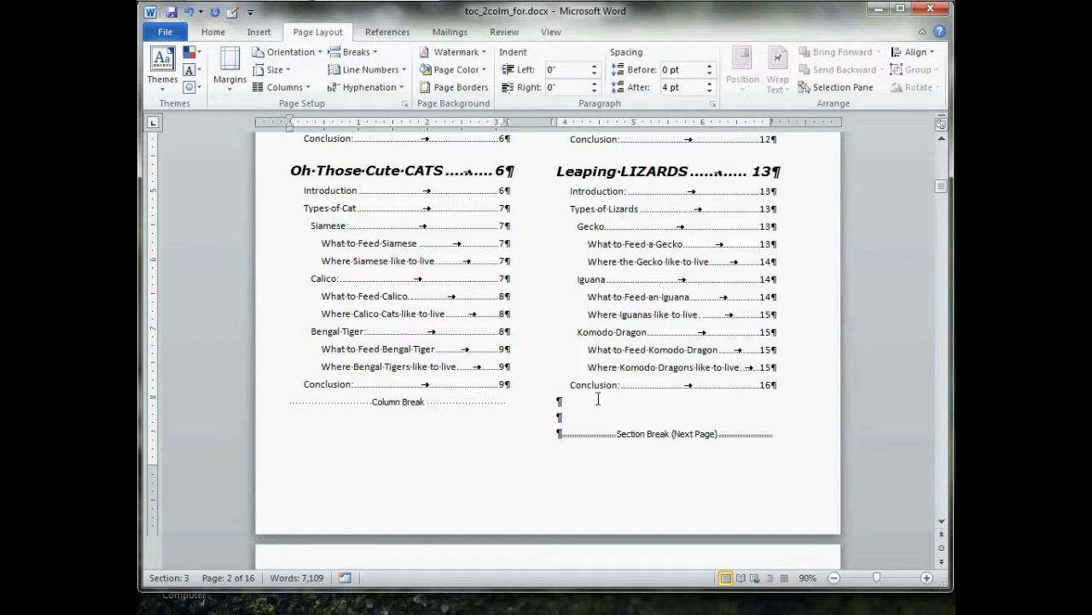
{"action": "scroll", "coordinate": [483, 386], "scroll_direction": "up", "scroll_amount": 3}
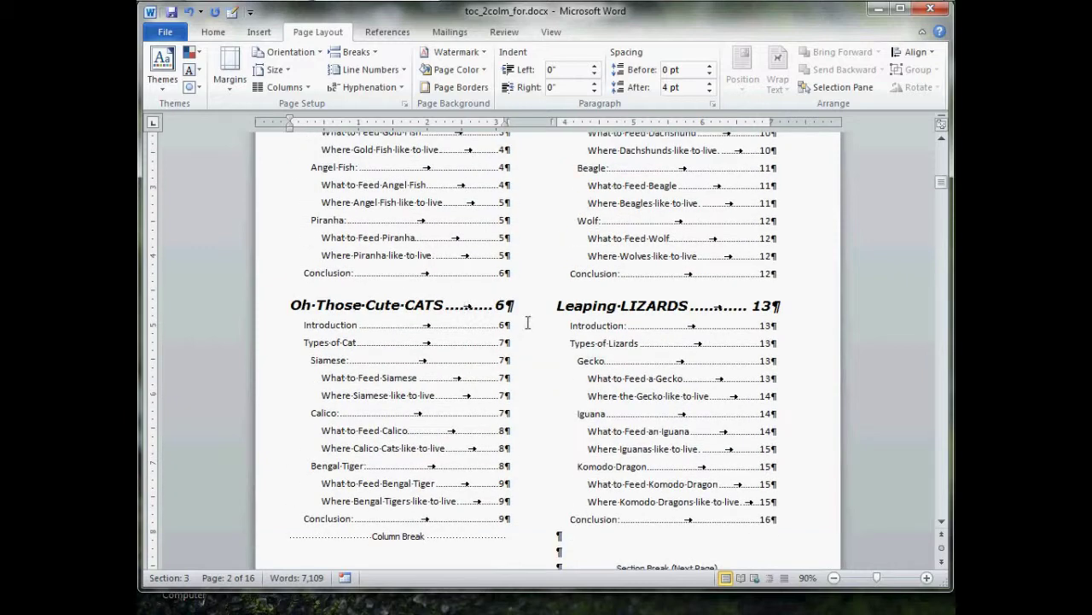
{"action": "scroll", "coordinate": [483, 309], "scroll_direction": "up", "scroll_amount": 5}
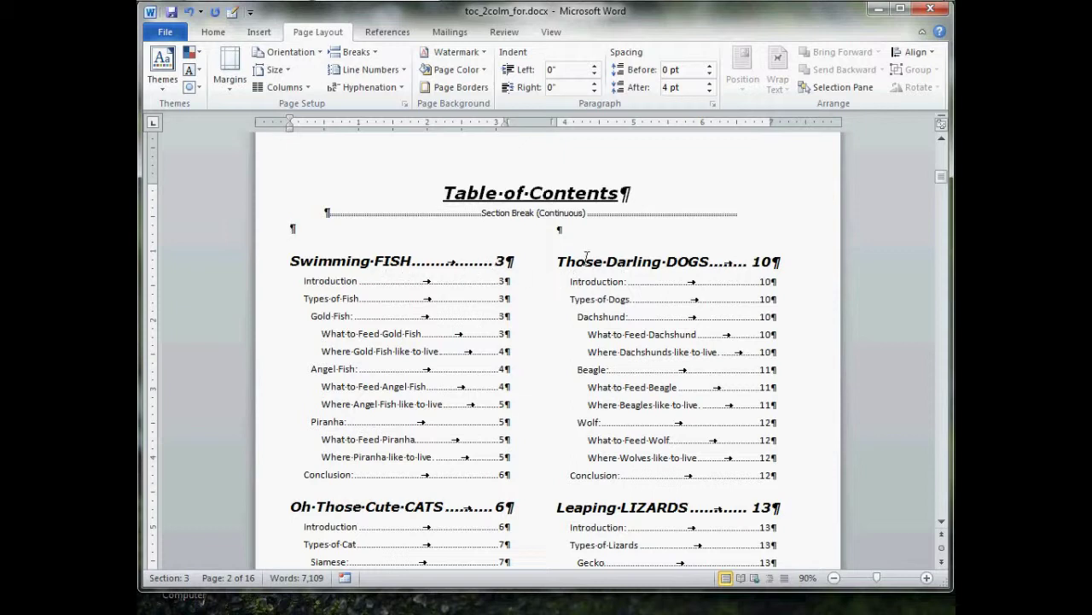
{"action": "left_click", "coordinate": [563, 237]}
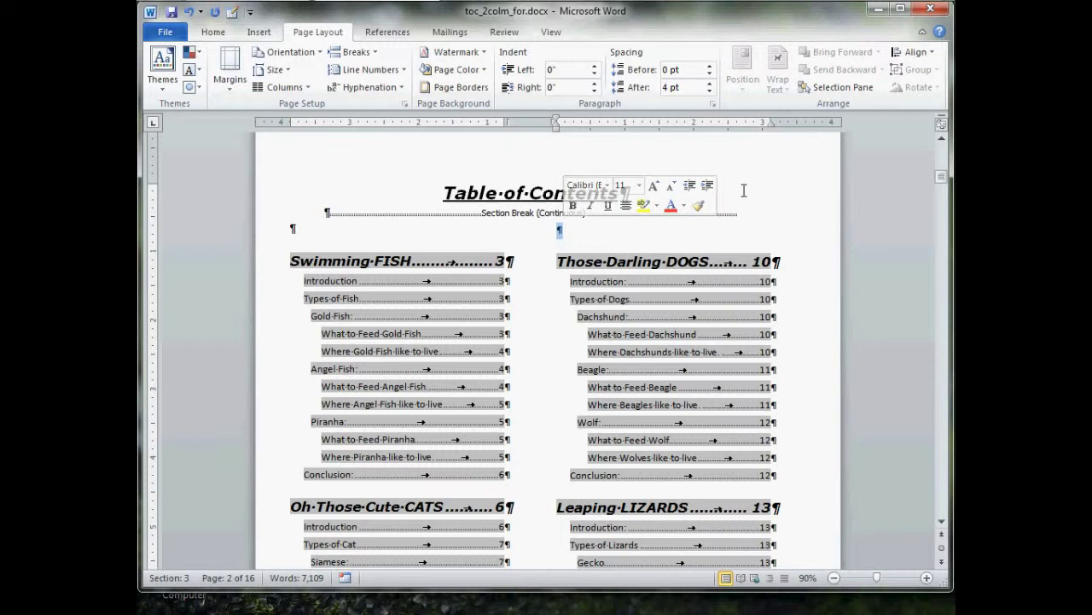
{"action": "left_click", "coordinate": [698, 205]}
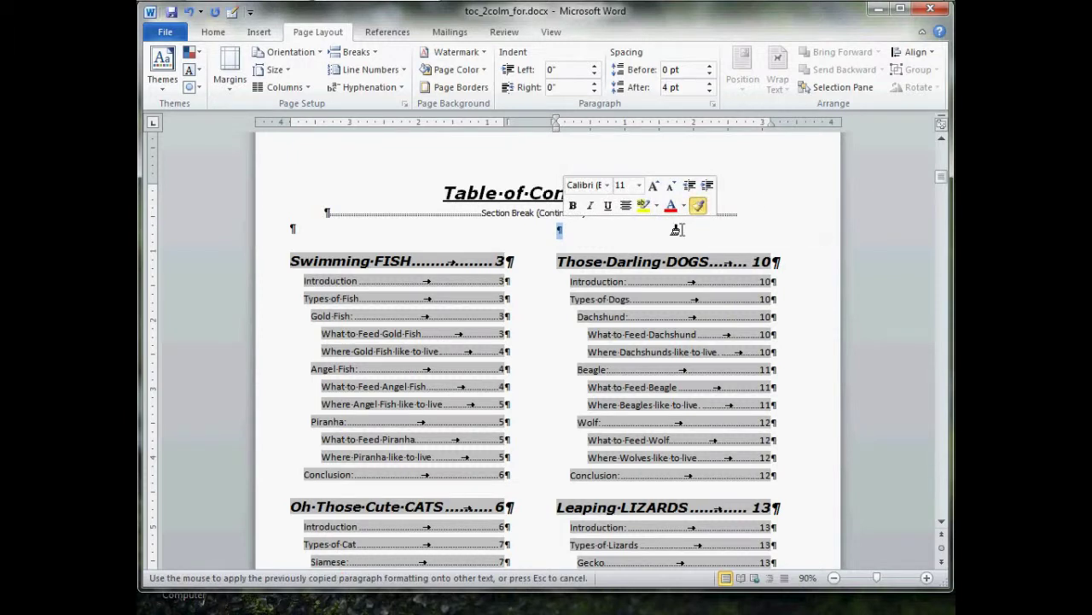
{"action": "left_click", "coordinate": [292, 232]}
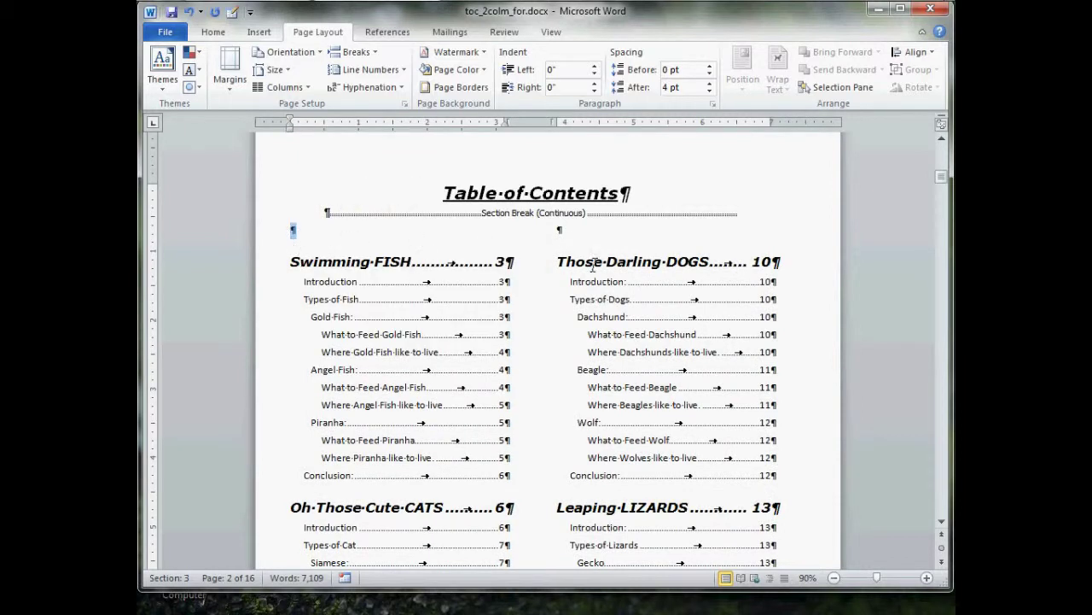
Select all the text in the document and review it
{"action": "key", "text": "ctrl+a"}
{"action": "scroll", "coordinate": [593, 290], "scroll_direction": "down", "scroll_amount": 2}
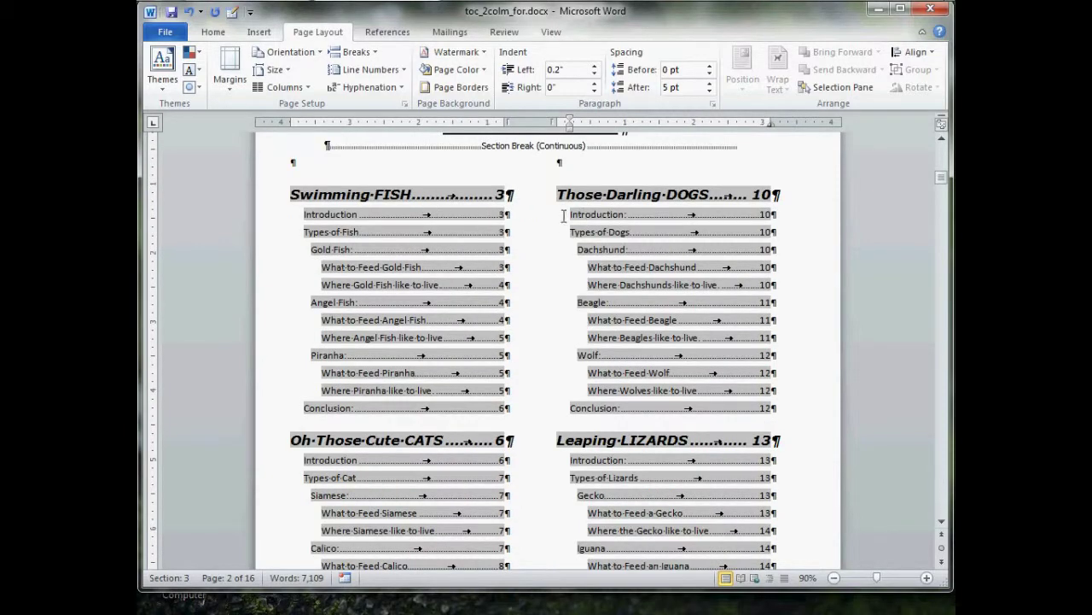
{"action": "scroll", "coordinate": [589, 220], "scroll_direction": "up", "scroll_amount": 2}
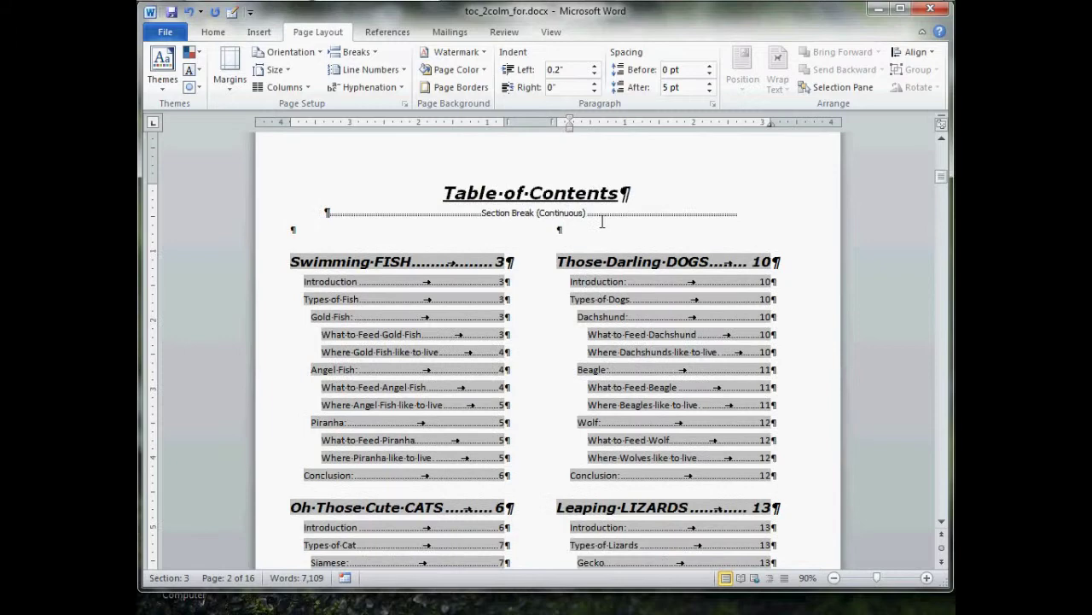
{"action": "scroll", "coordinate": [613, 220], "scroll_direction": "down", "scroll_amount": 1}
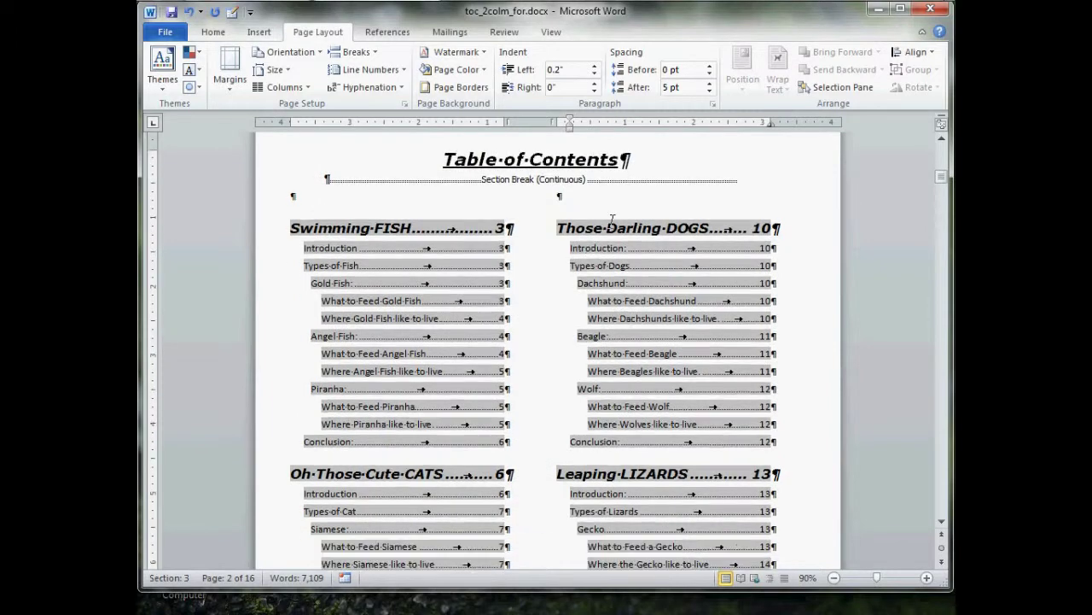
Turn off Show/Hide ¶ so formatting marks are hidden
{"action": "left_click", "coordinate": [215, 32]}
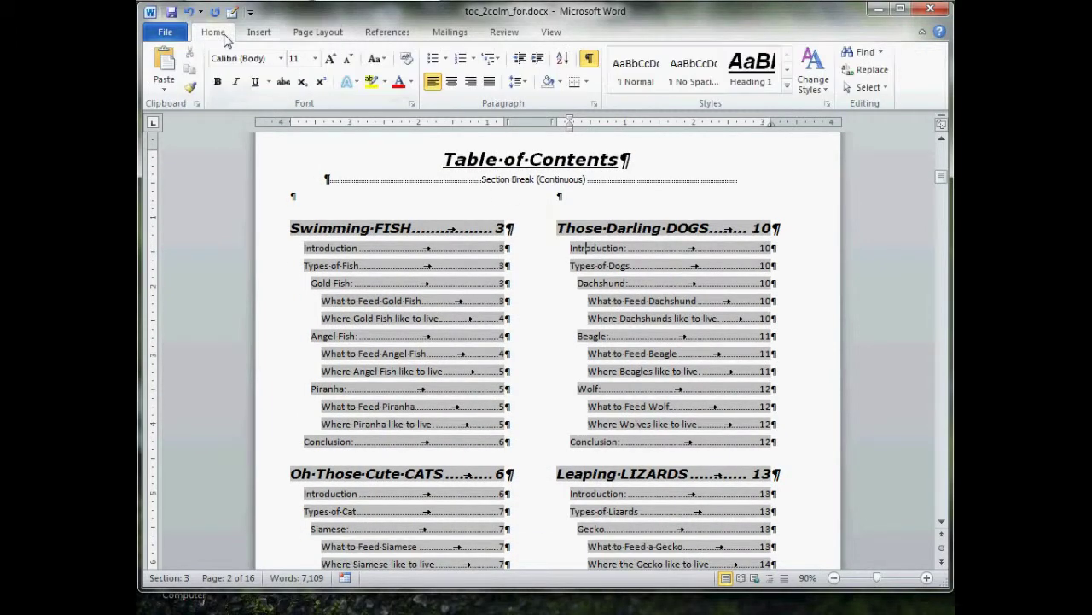
{"action": "left_click", "coordinate": [589, 58]}
{"action": "scroll", "coordinate": [642, 376], "scroll_direction": "down", "scroll_amount": 1}
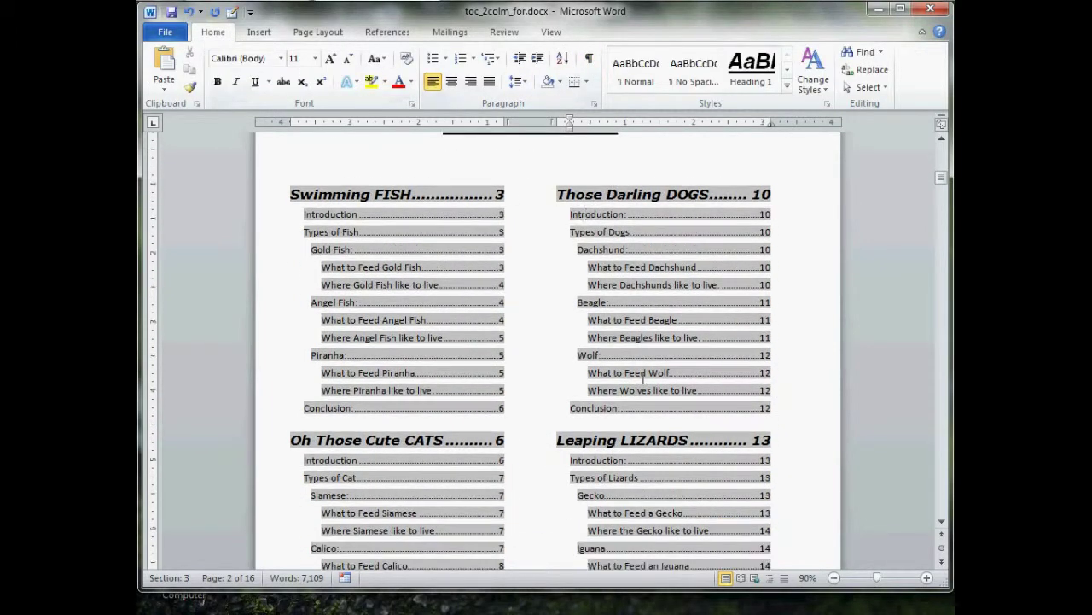
Zoom out to 60% and place the insertion point at the end of the title
{"action": "left_click", "coordinate": [835, 578]}
{"action": "left_click", "coordinate": [834, 578]}
{"action": "left_click", "coordinate": [835, 577]}
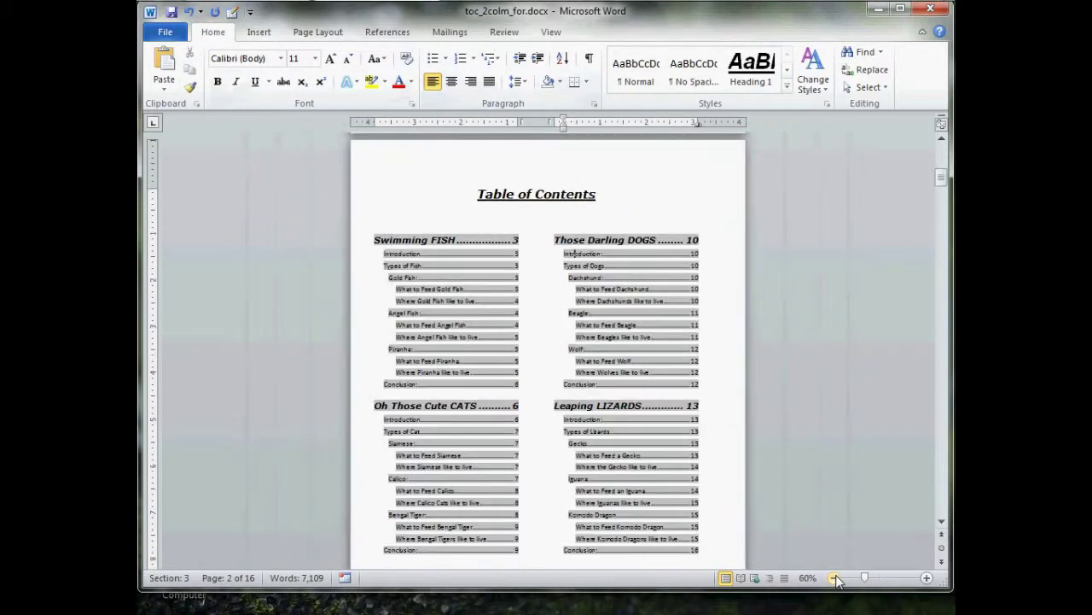
{"action": "scroll", "coordinate": [757, 238], "scroll_direction": "down", "scroll_amount": 2}
{"action": "scroll", "coordinate": [753, 238], "scroll_direction": "up", "scroll_amount": 1}
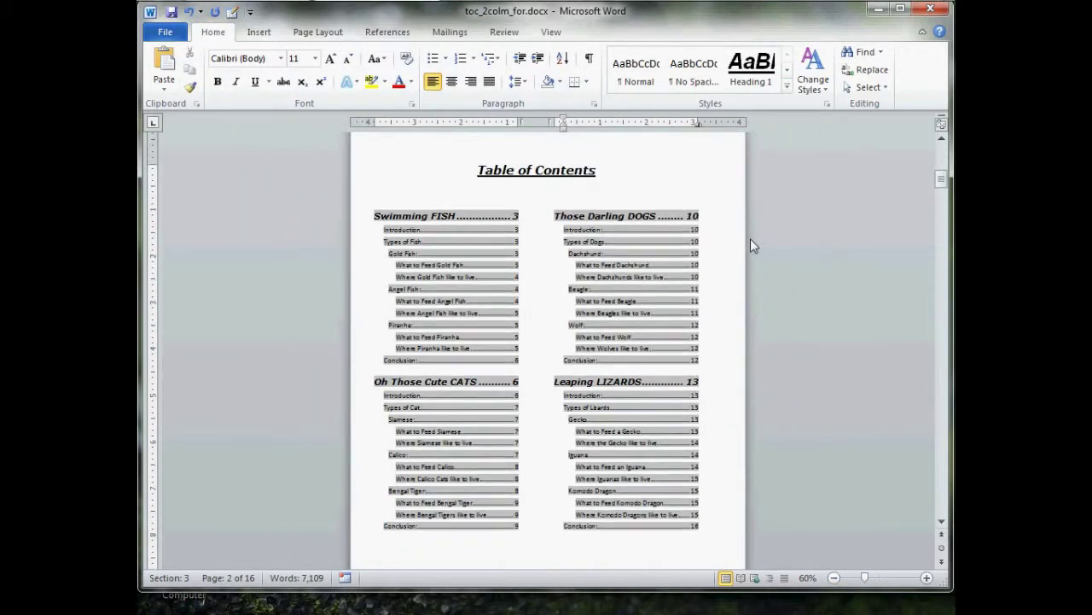
{"action": "left_click", "coordinate": [639, 180]}
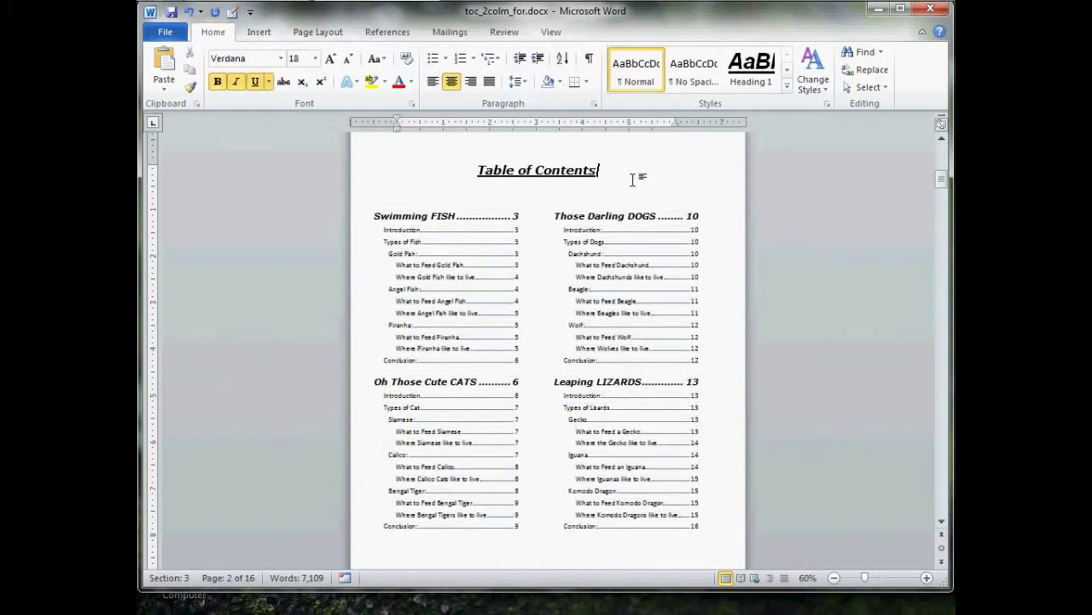